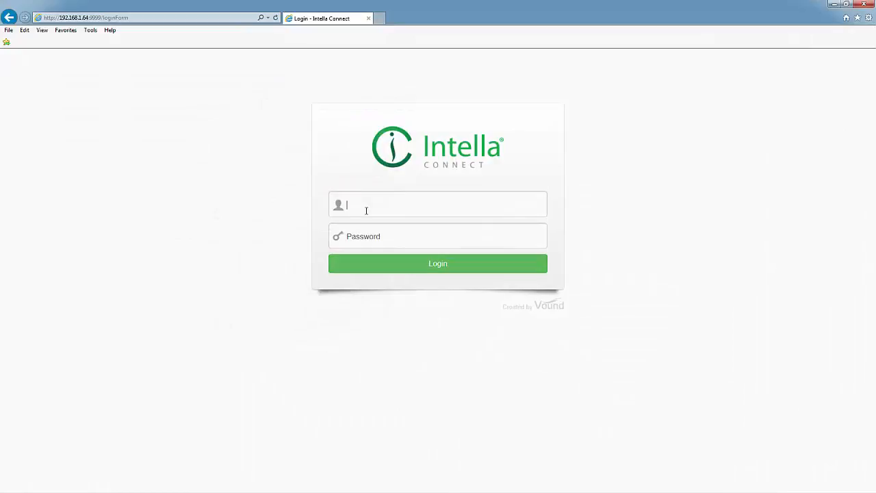
Log in to Intella Connect as admin with the administrator password
key(Tab)
key(Return)
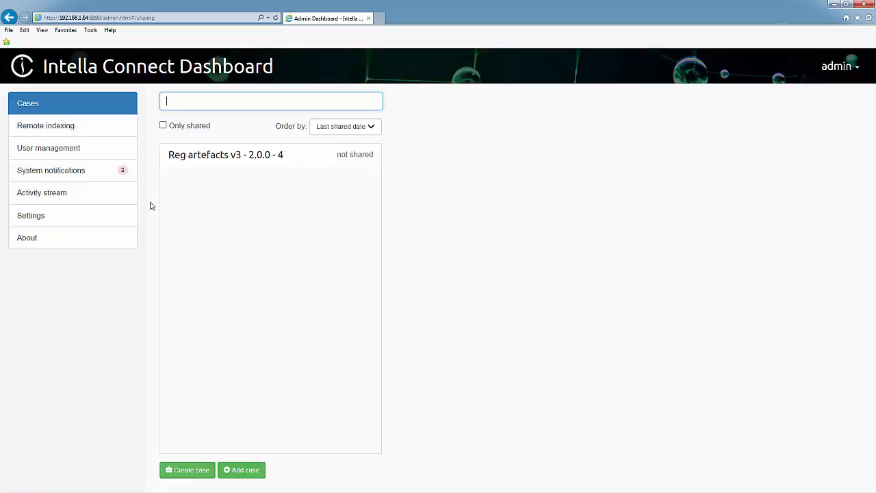
In User management > User accounts, create the first user account with its password
click(70, 151)
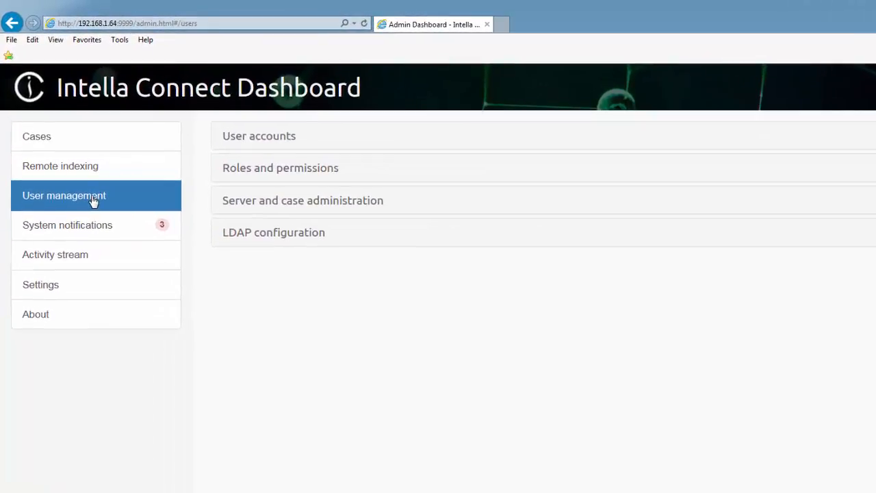
click(234, 138)
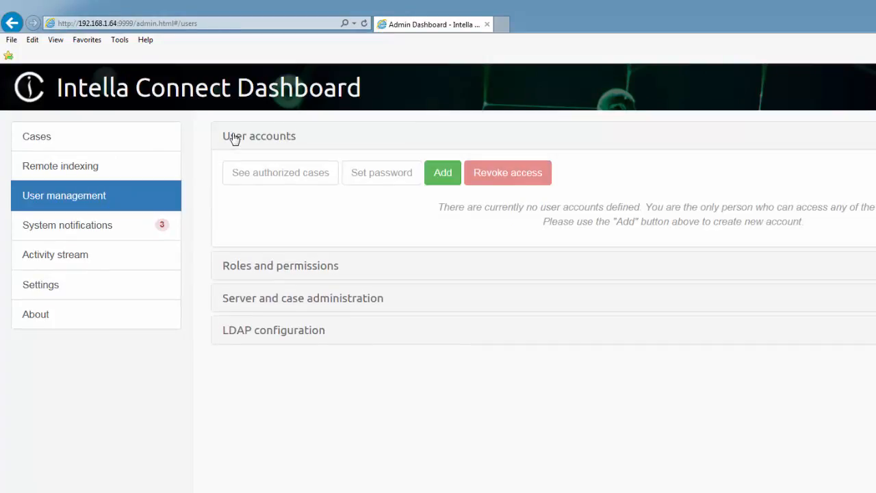
click(444, 175)
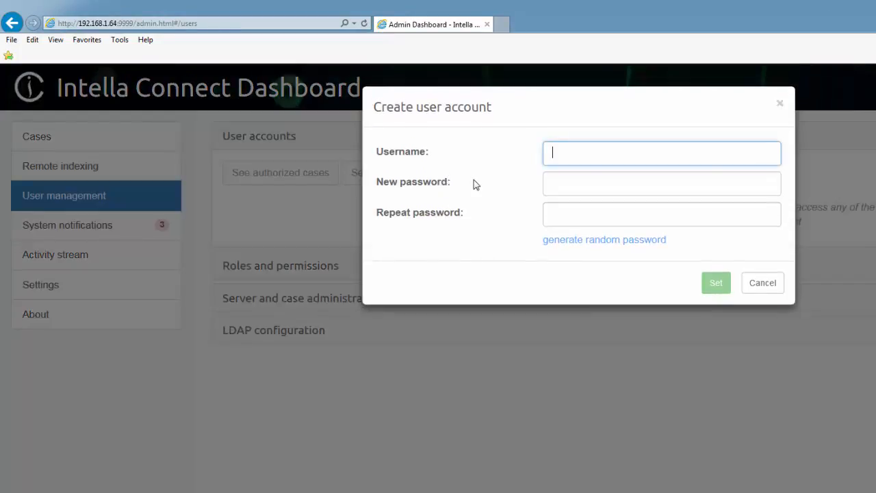
key(Tab)
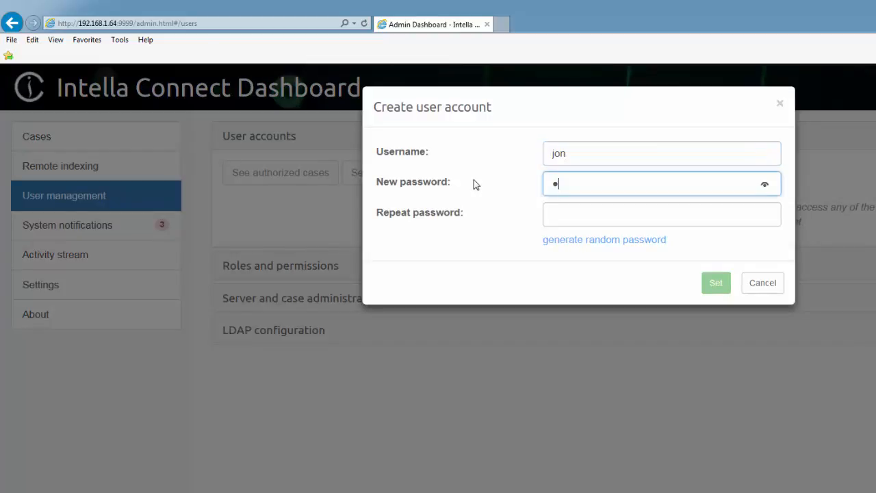
key(Tab)
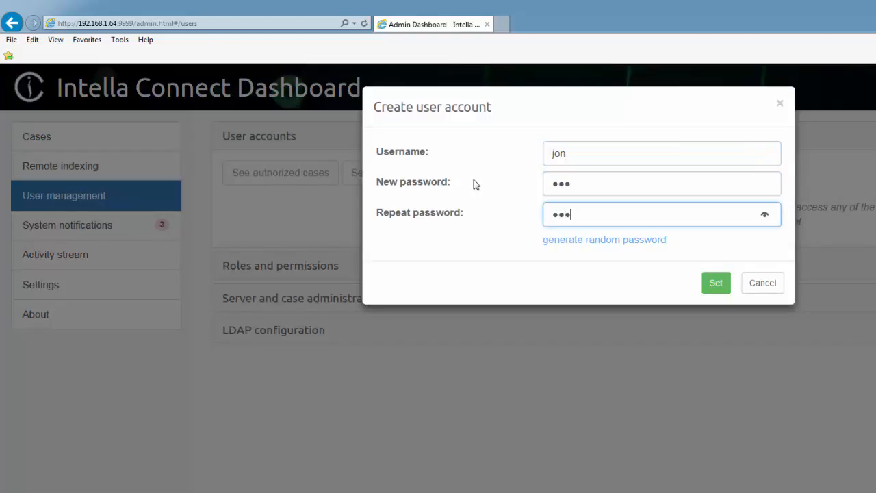
click(719, 283)
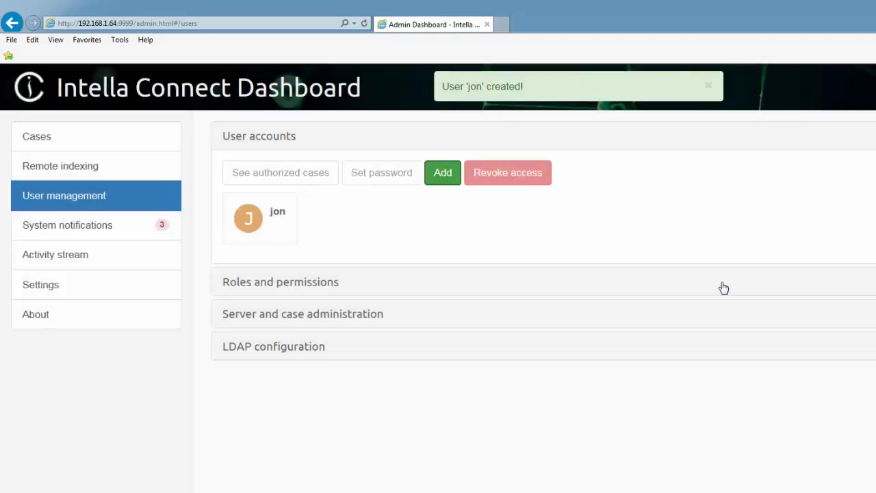
Create a second user account with its password
click(441, 174)
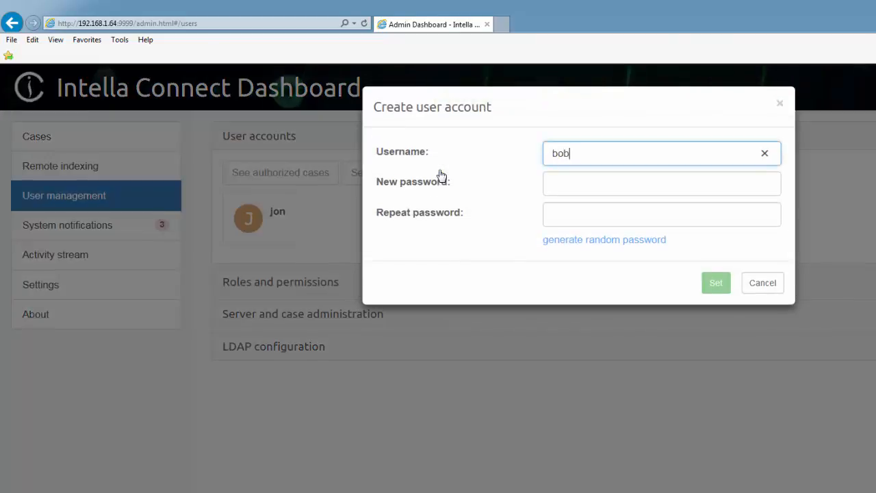
key(Tab)
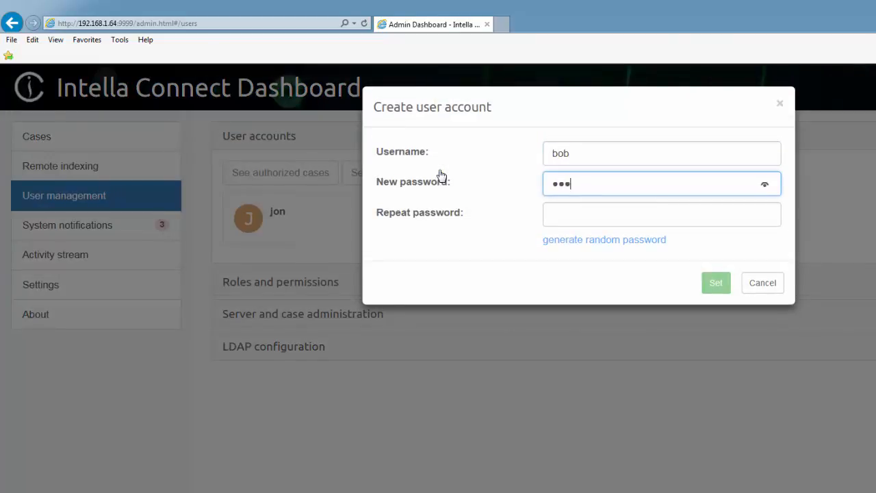
key(Tab)
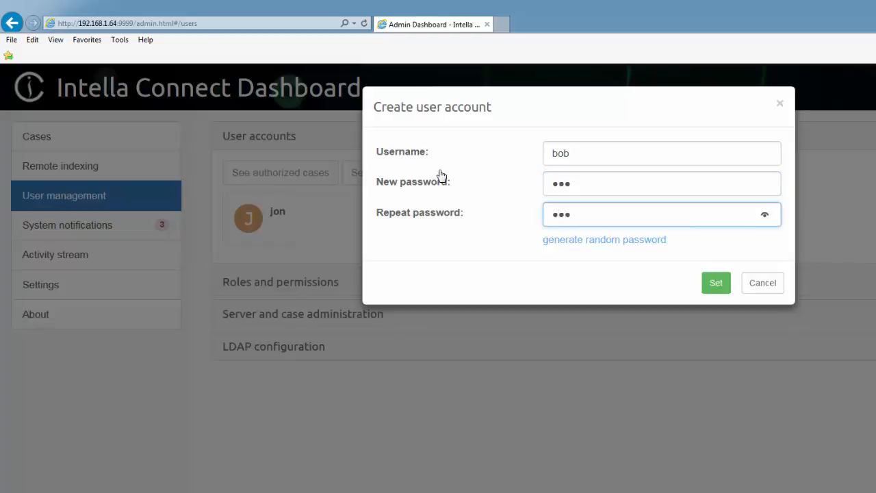
click(716, 283)
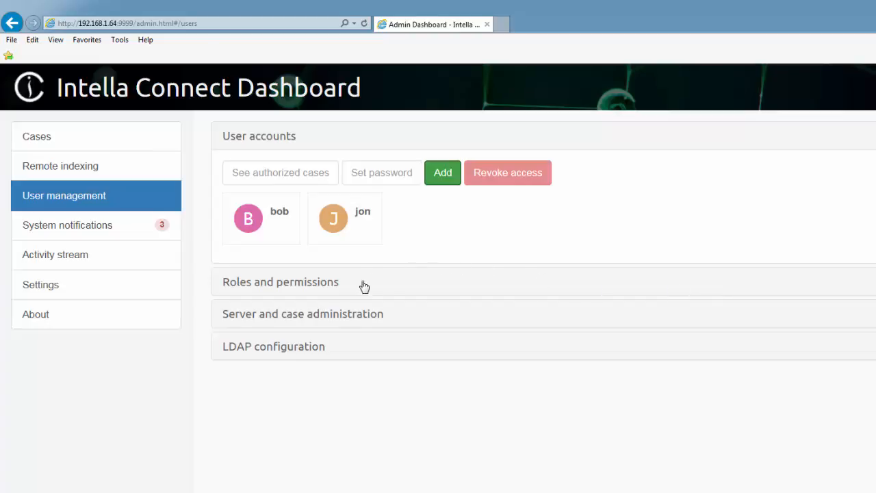
Add a new role named 'Restricted Reviewer' under Roles and permissions
click(309, 287)
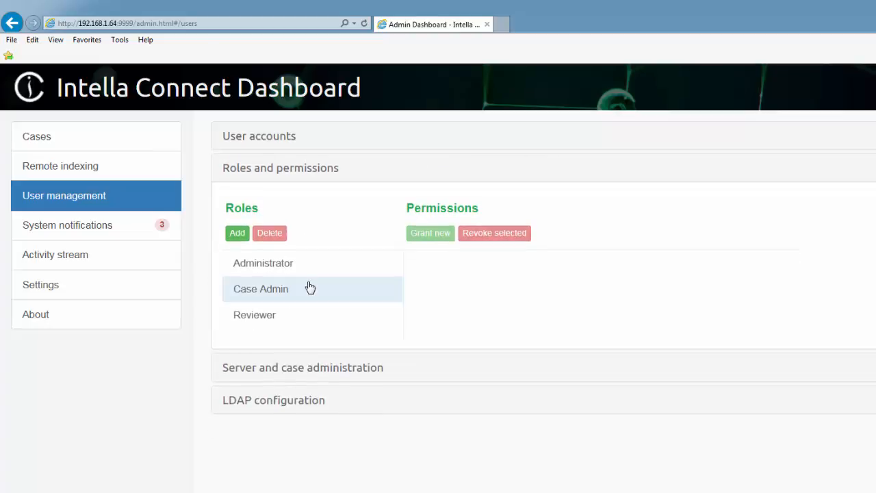
click(237, 233)
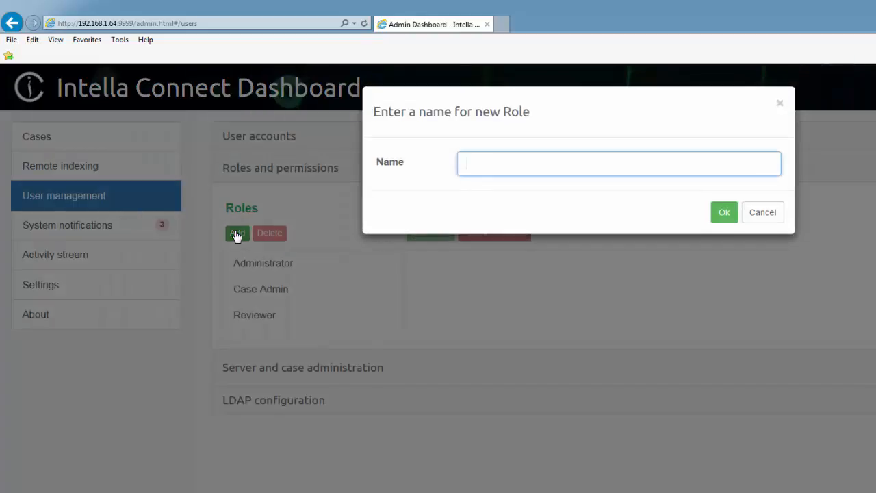
text(Restricted R)
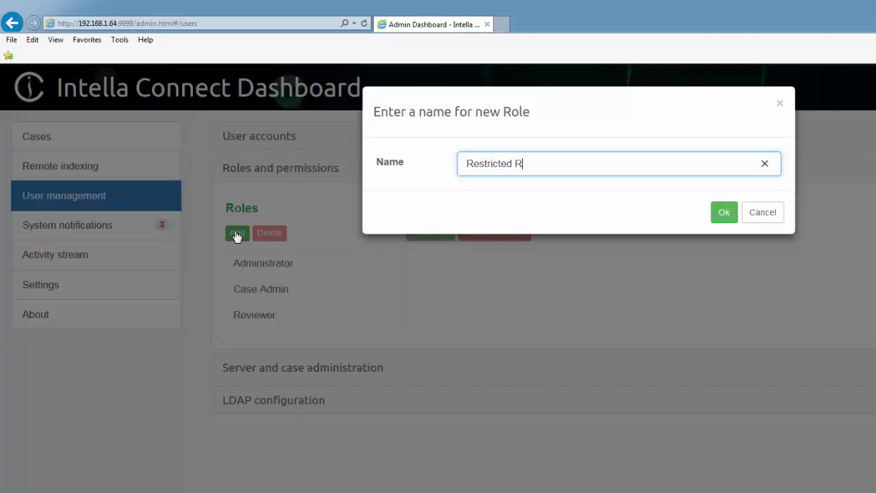
text(eviewer)
click(722, 214)
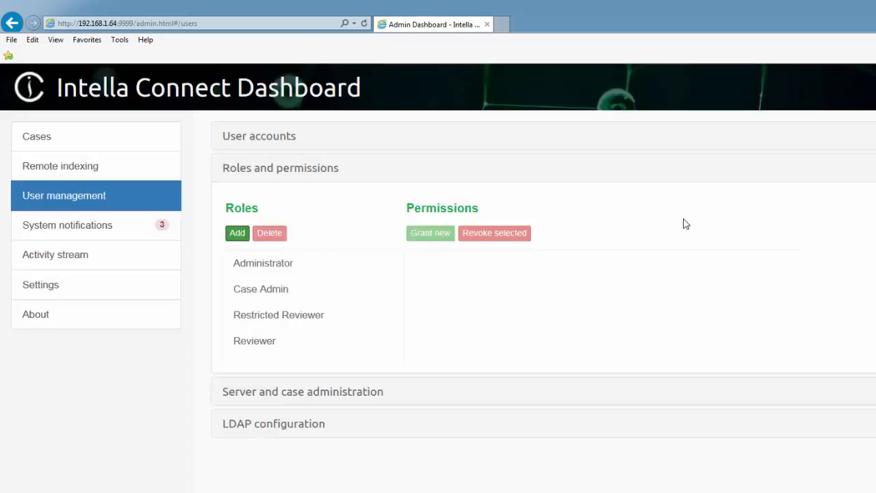
Grant Restricted Reviewer the Can access a case and Main UI: can use Review permissions
click(313, 317)
click(430, 233)
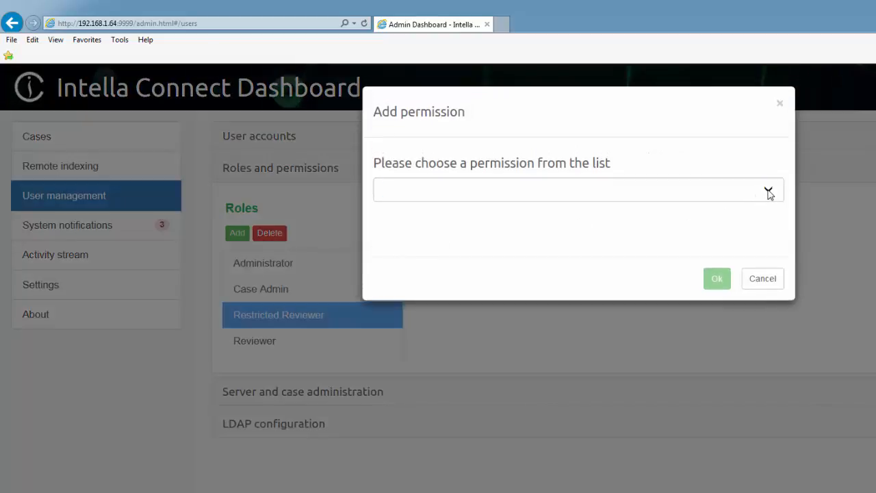
click(768, 192)
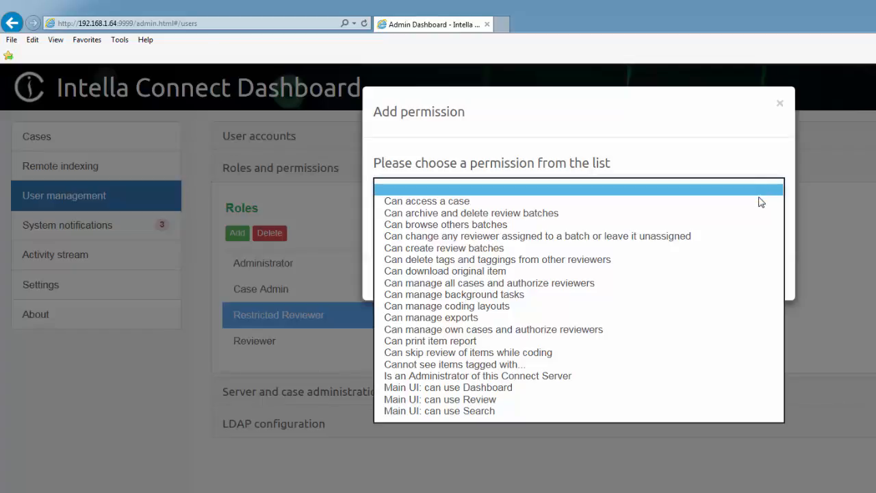
click(757, 203)
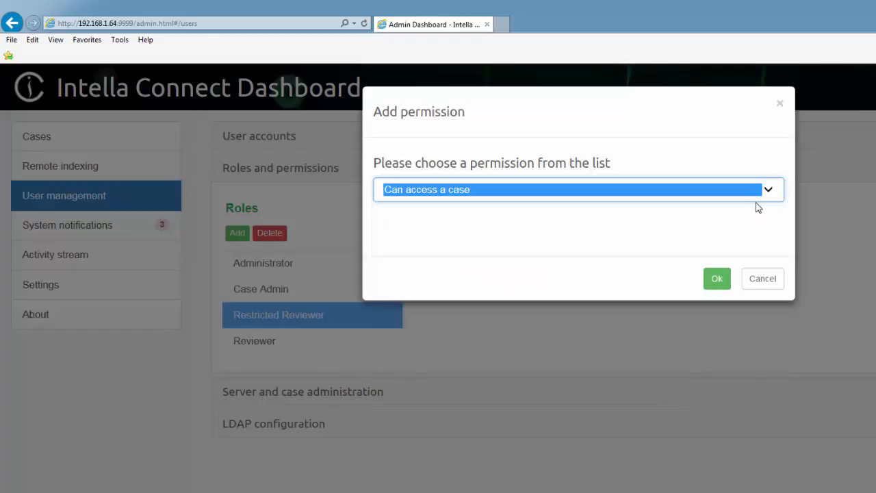
click(717, 279)
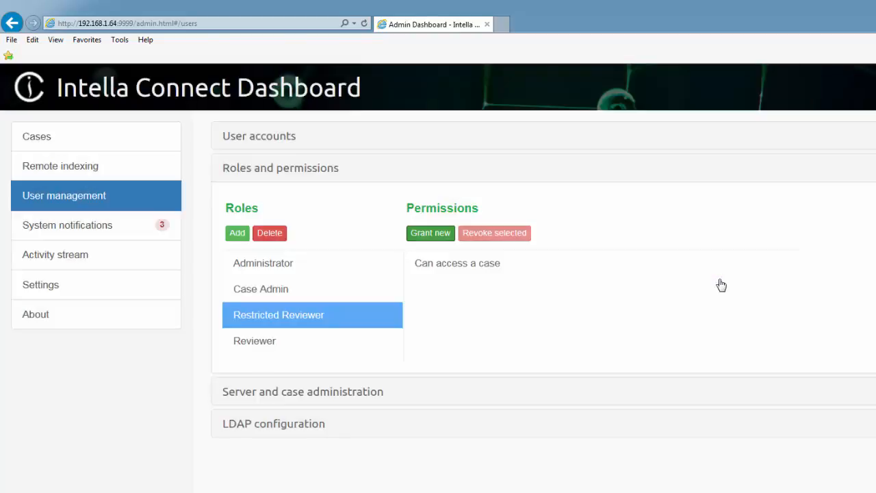
click(432, 234)
click(765, 193)
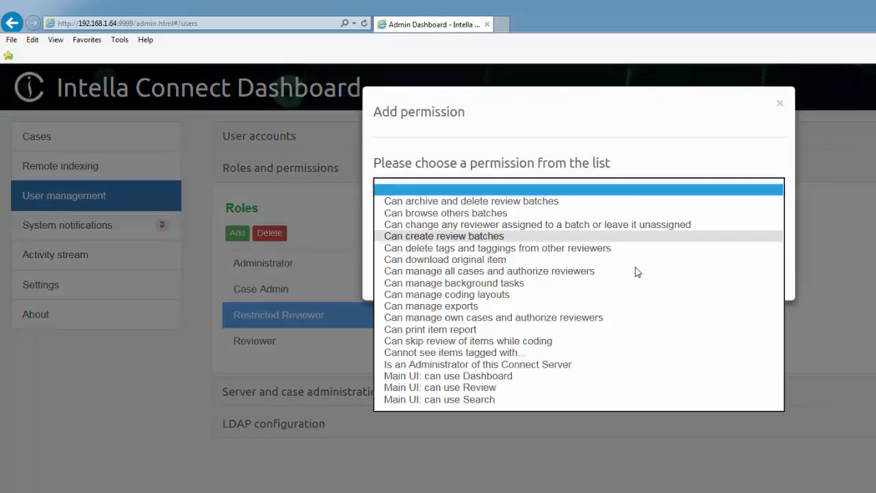
click(506, 388)
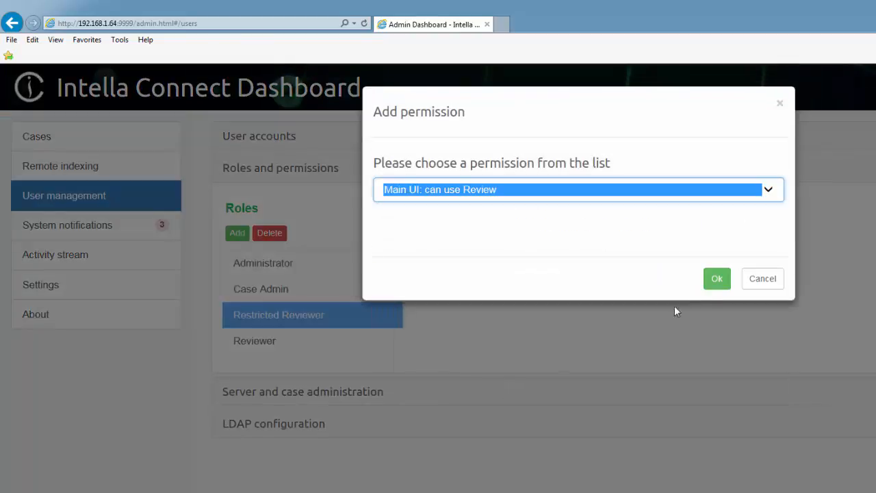
click(716, 282)
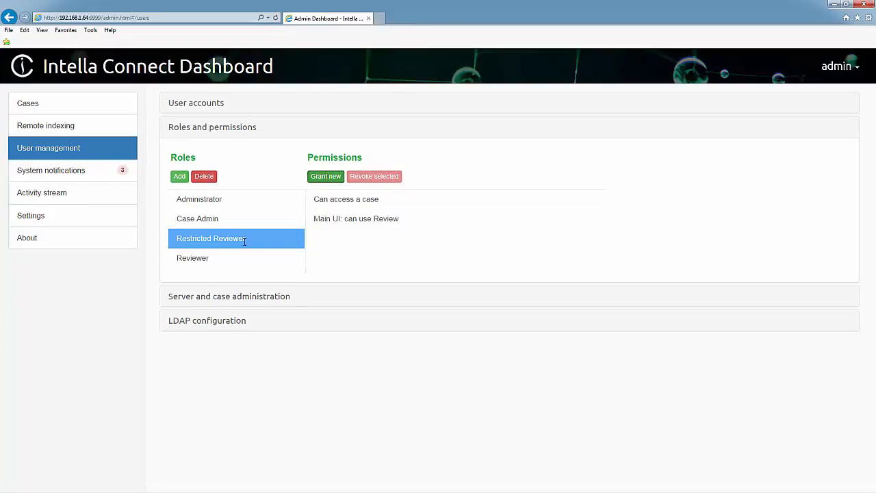
Review the Case Admin role's permissions for comparison
click(195, 221)
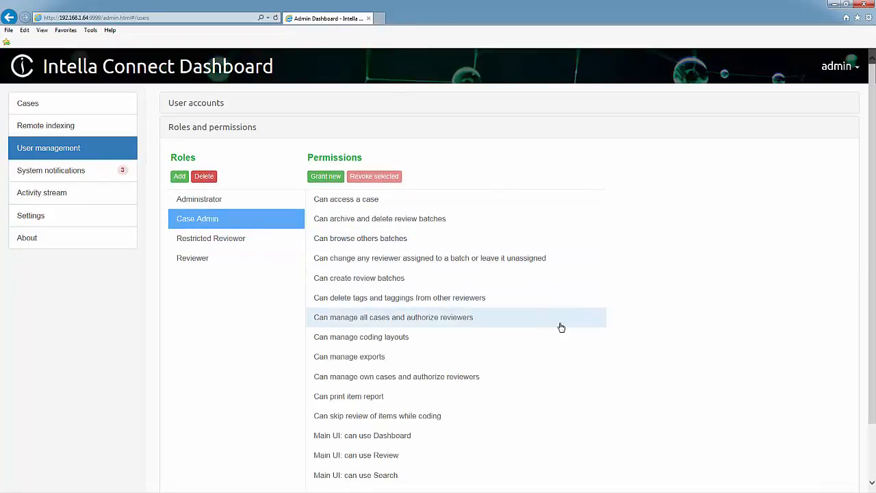
scroll(562, 327, down, 1)
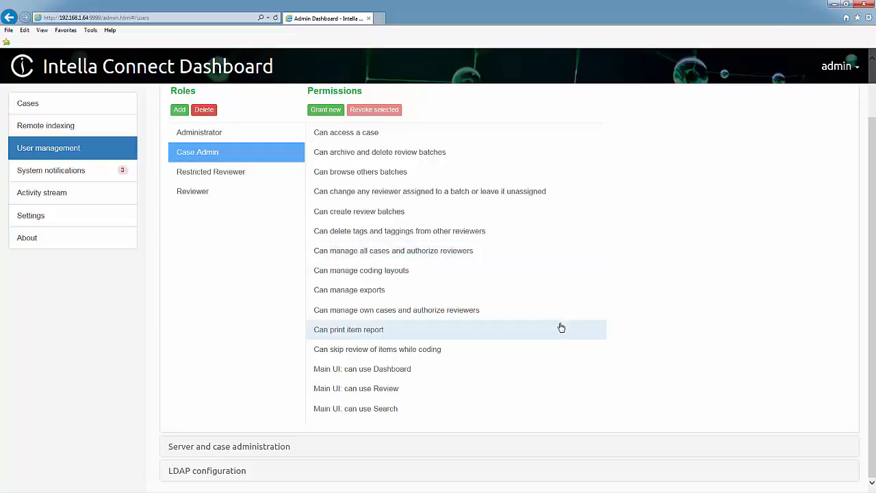
scroll(561, 327, up, 1)
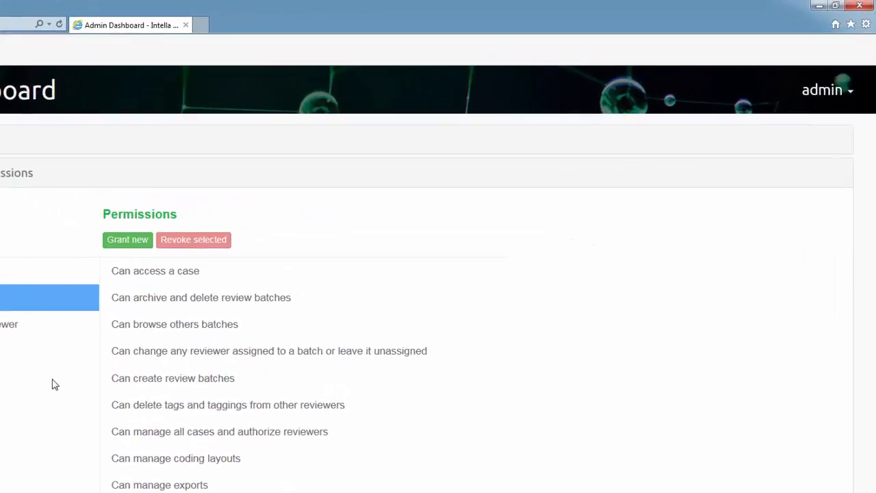
click(853, 96)
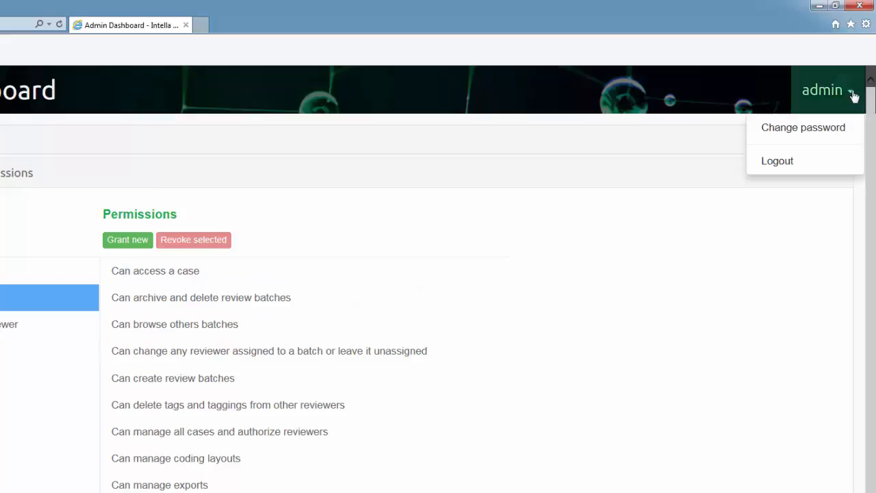
click(815, 130)
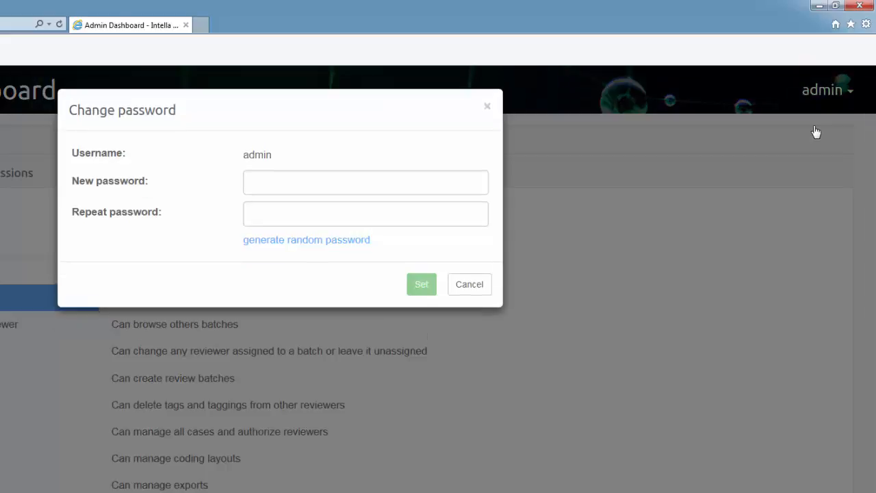
click(437, 189)
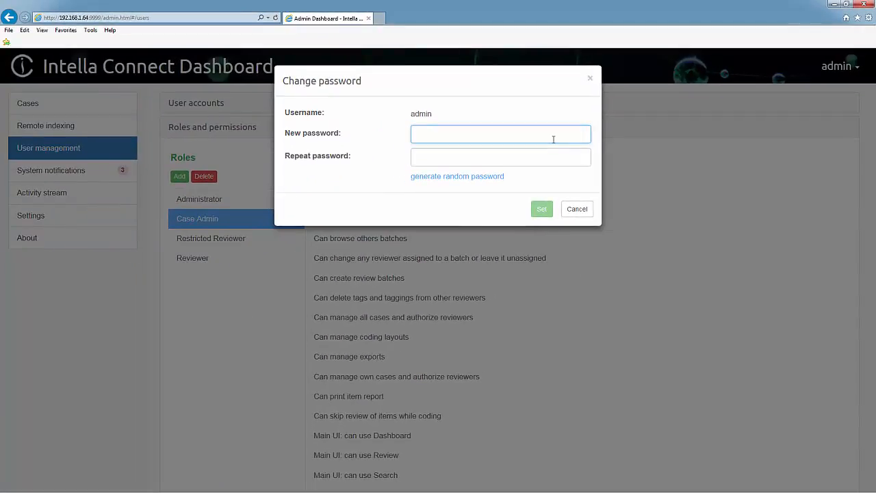
click(578, 209)
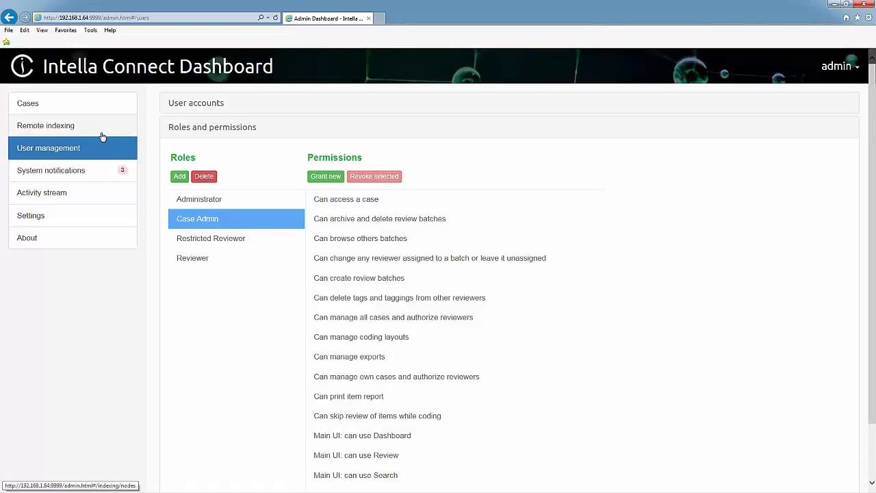
Open the user role authorizations for case Reg artefacts v3 - 2.0.0 - 4
click(40, 104)
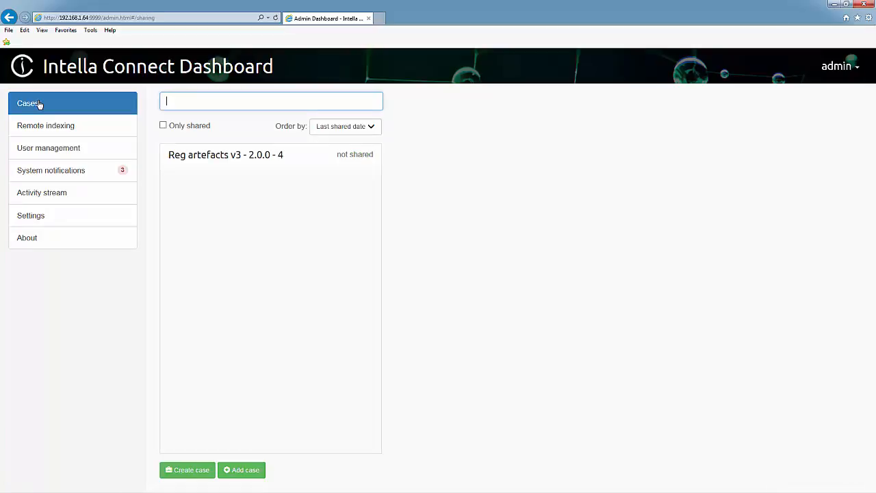
click(221, 161)
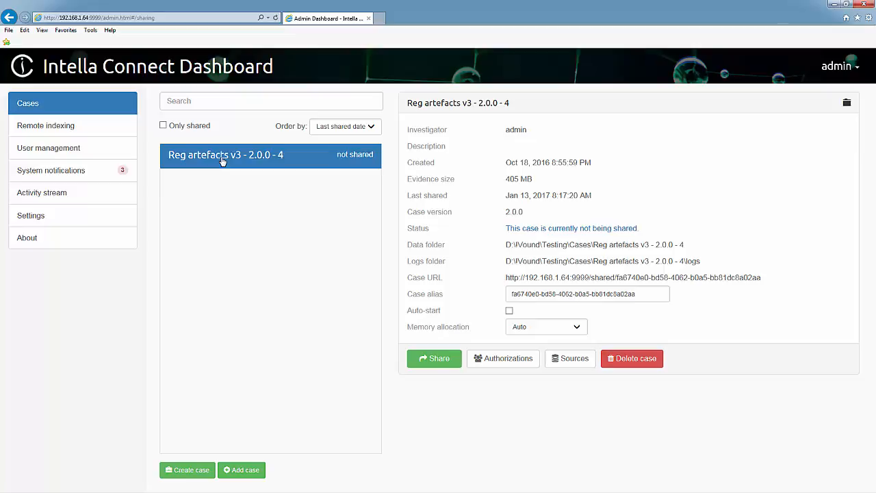
click(481, 361)
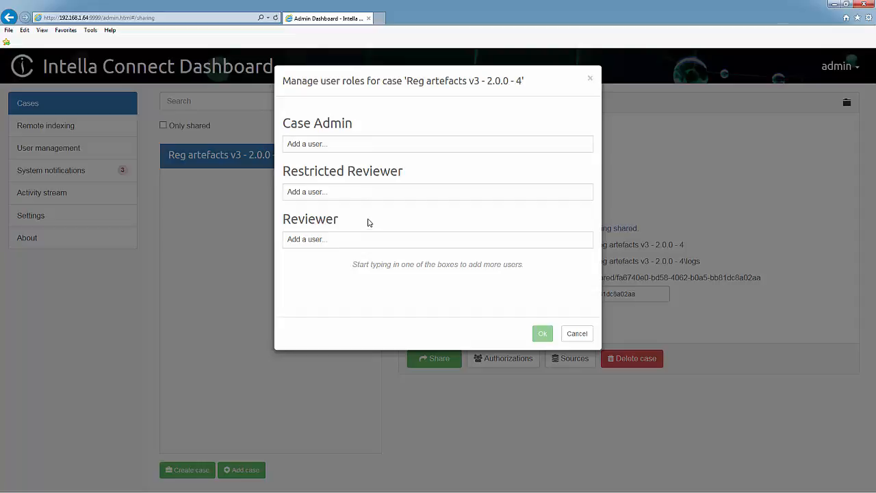
Assign the first user as Case Admin and the second as Restricted Reviewer, and save
click(343, 146)
text(jon)
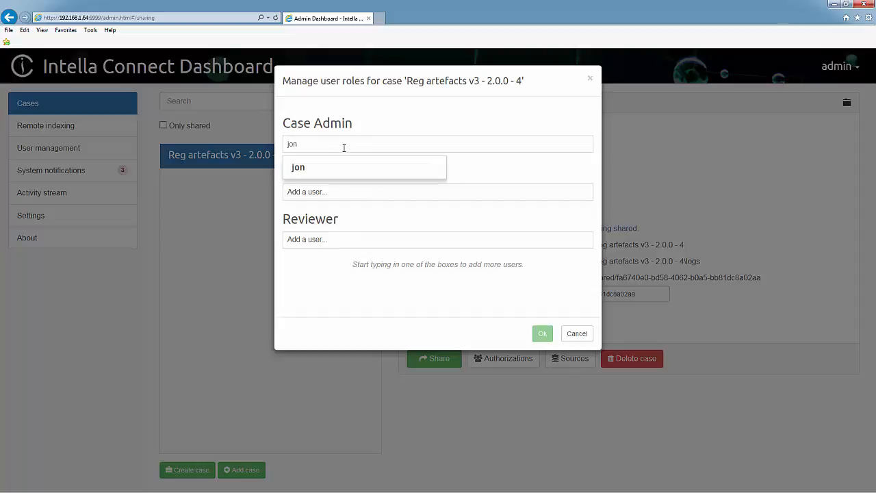
click(338, 167)
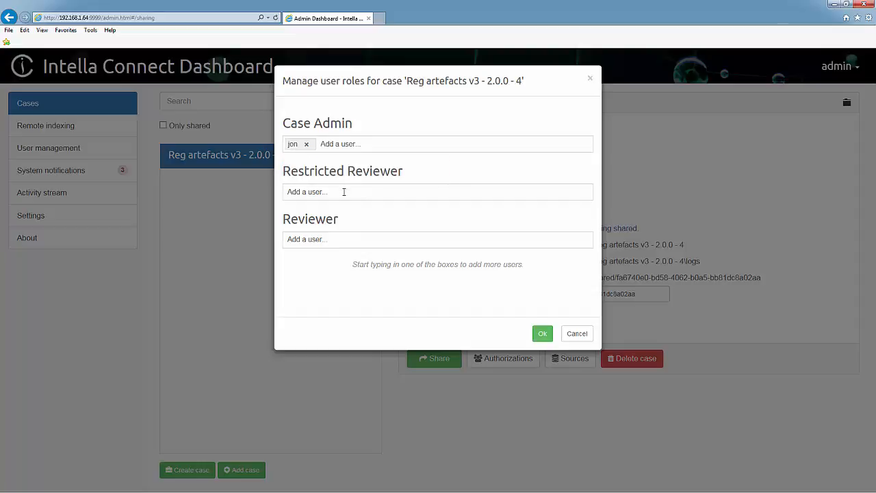
click(344, 192)
text(bob)
click(343, 216)
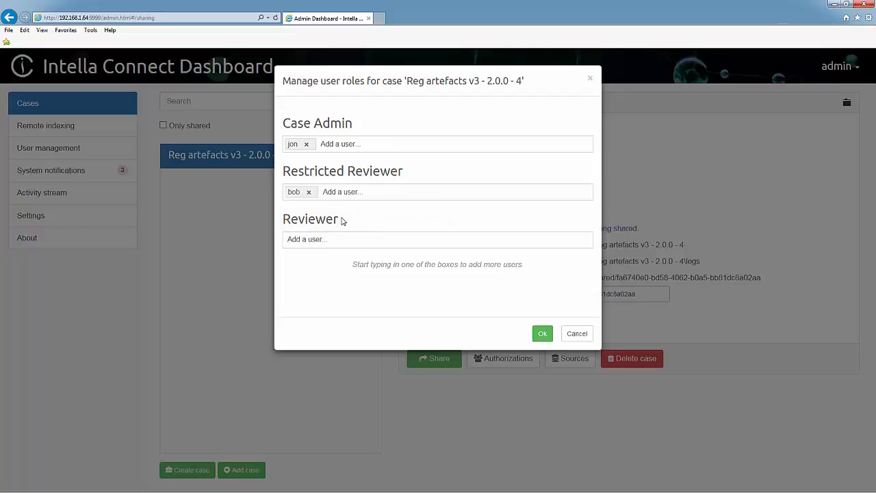
click(542, 334)
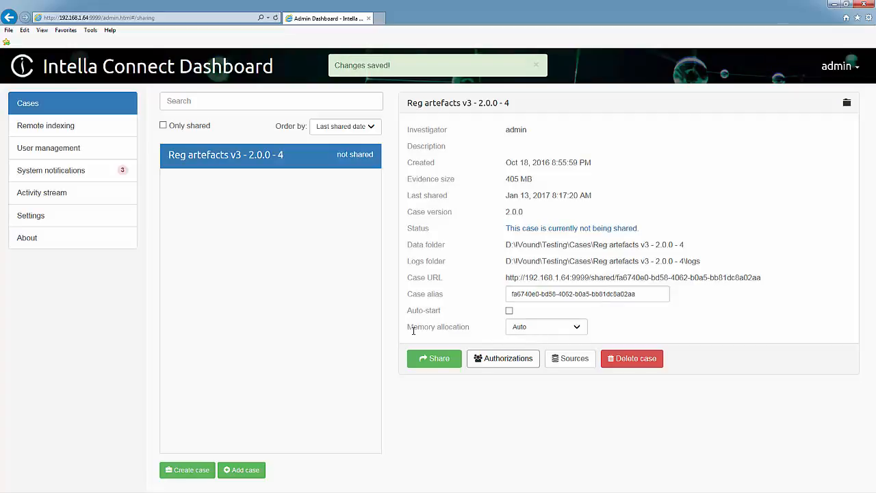
Share the case, copy its Case URL, and glance through the General and SSL settings
click(425, 364)
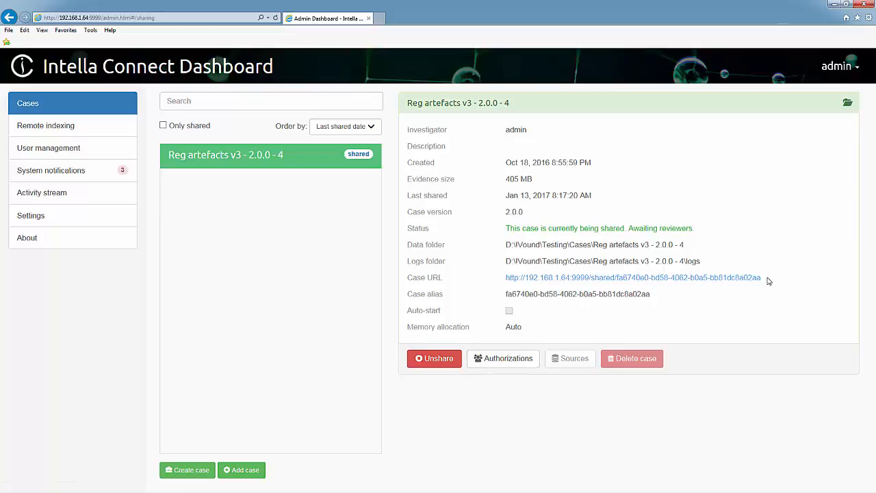
drag(768, 280, 510, 281)
key(ctrl+c)
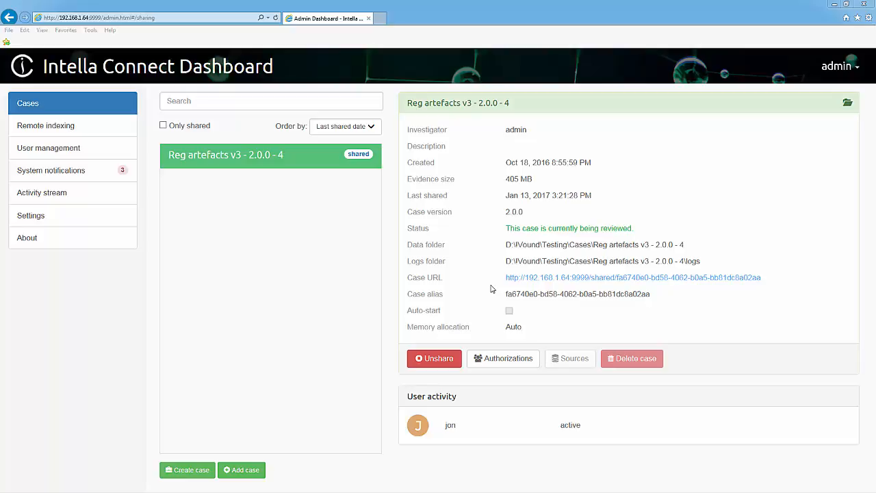
click(40, 216)
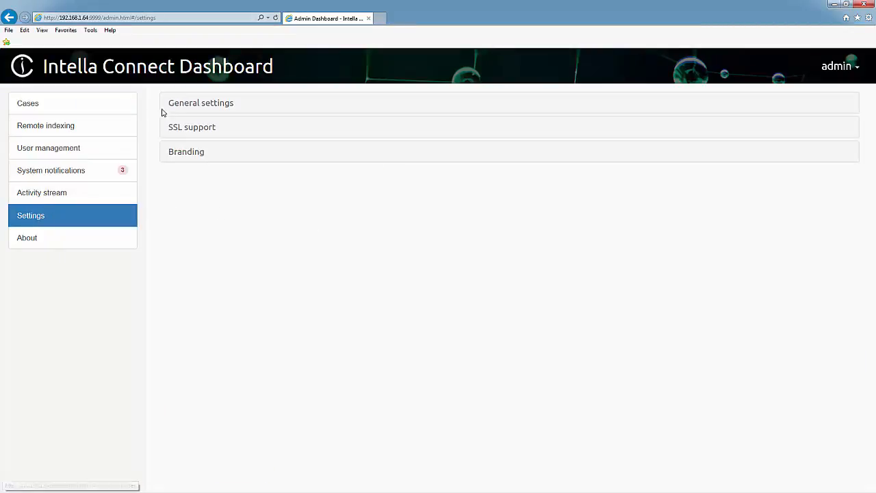
click(175, 107)
click(175, 105)
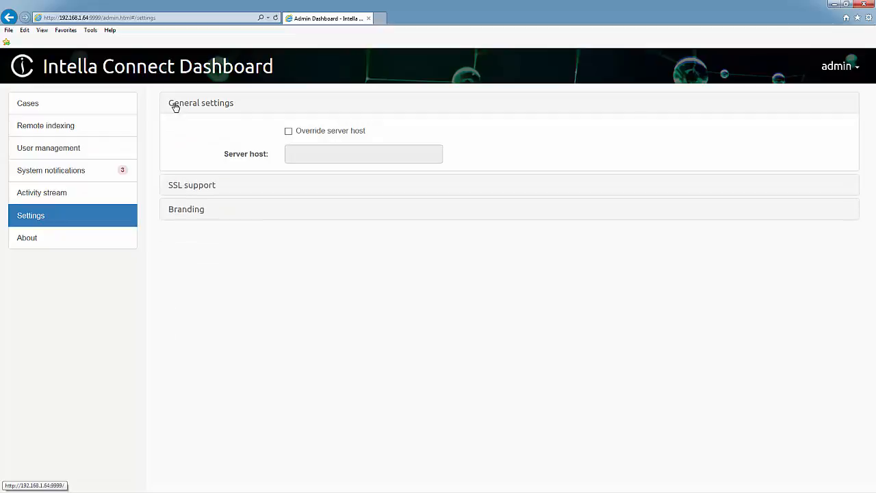
click(172, 129)
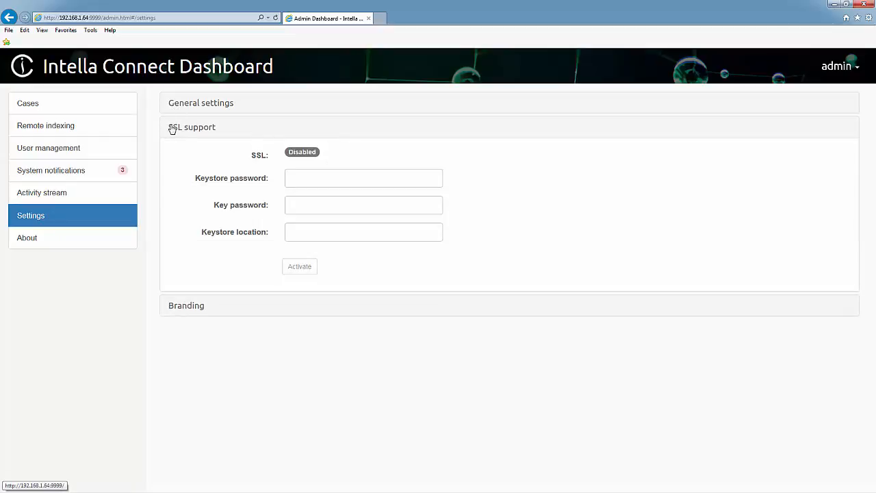
click(172, 129)
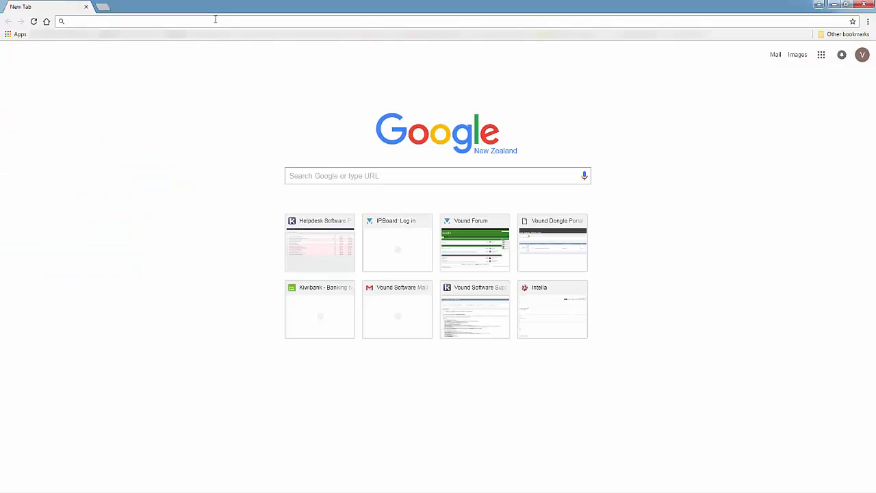
Open the copied case URL in Chrome, log in as the first user, and clear the Communication search
click(215, 20)
key(ctrl+v)
key(Return)
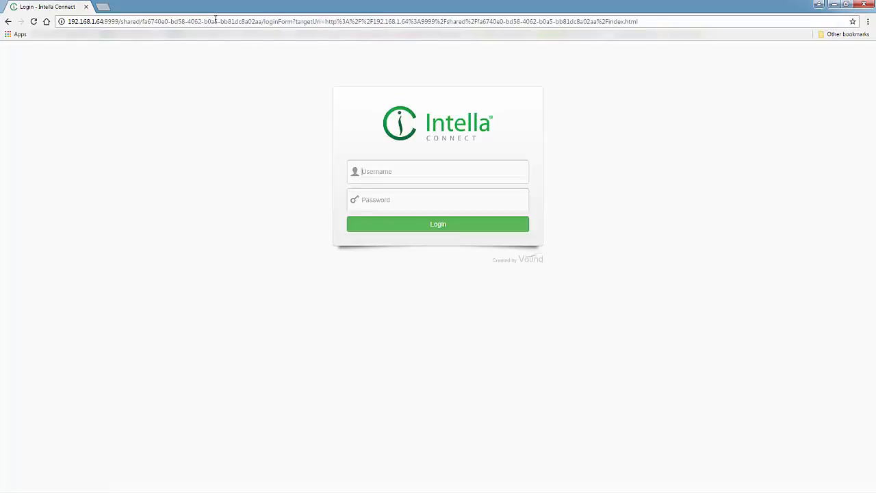
key(Tab)
key(Return)
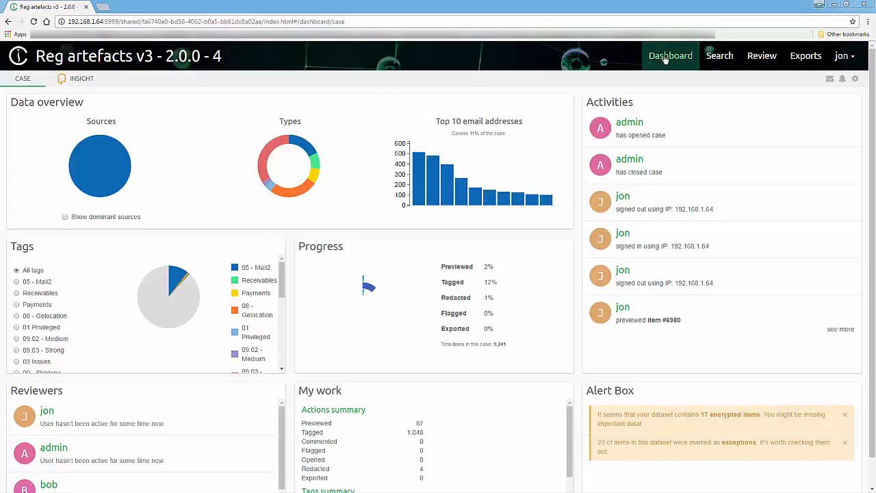
click(721, 57)
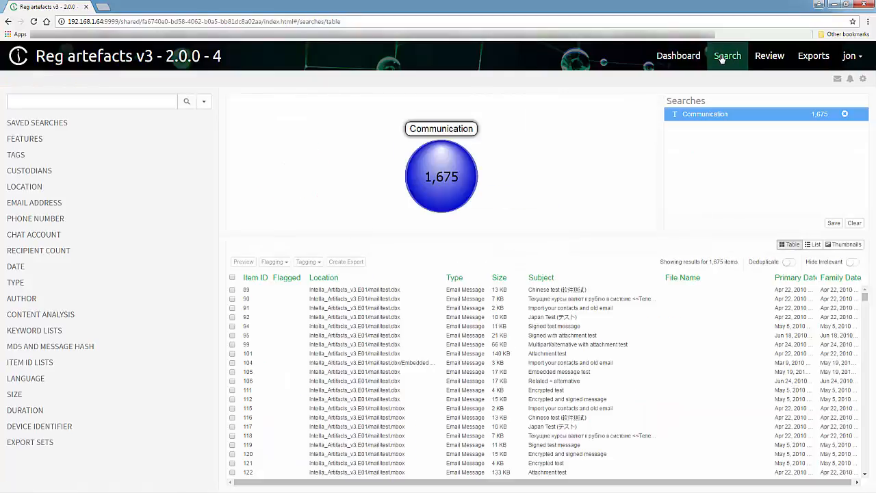
click(854, 223)
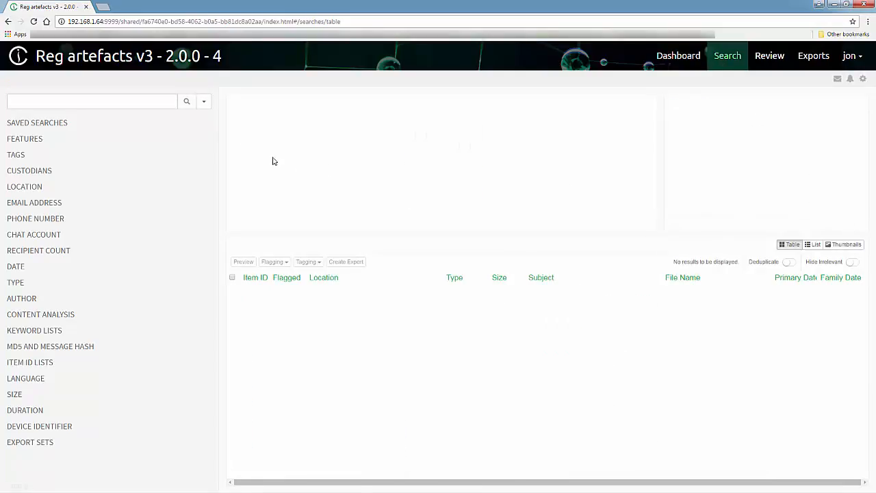
Search for 'look', add TYPE Communication, and show only the 130 overlapping items
click(141, 103)
text(look)
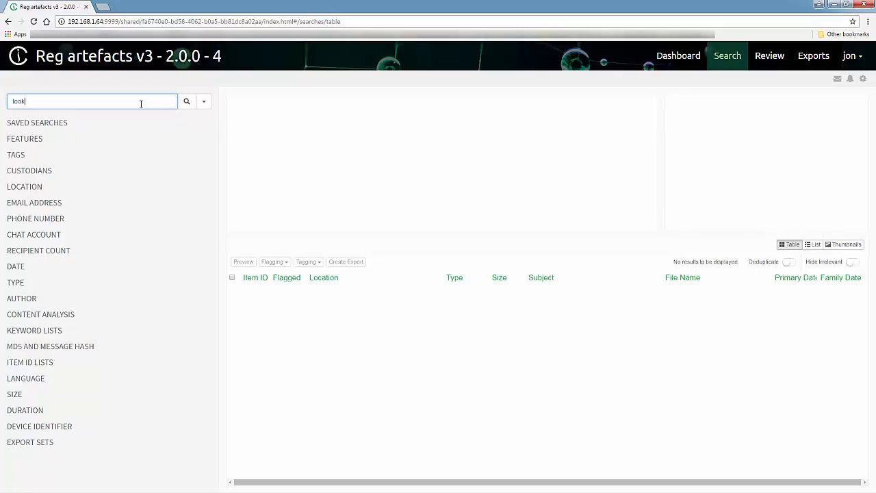
key(Return)
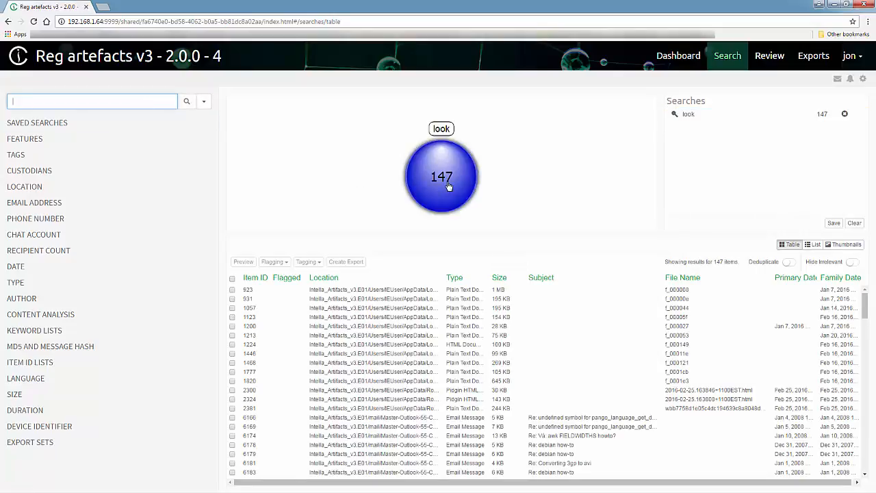
click(19, 282)
click(41, 294)
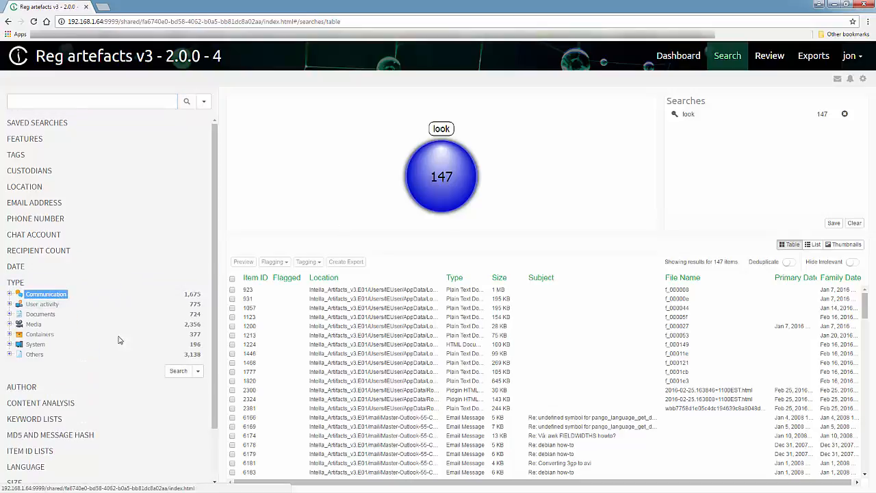
click(178, 373)
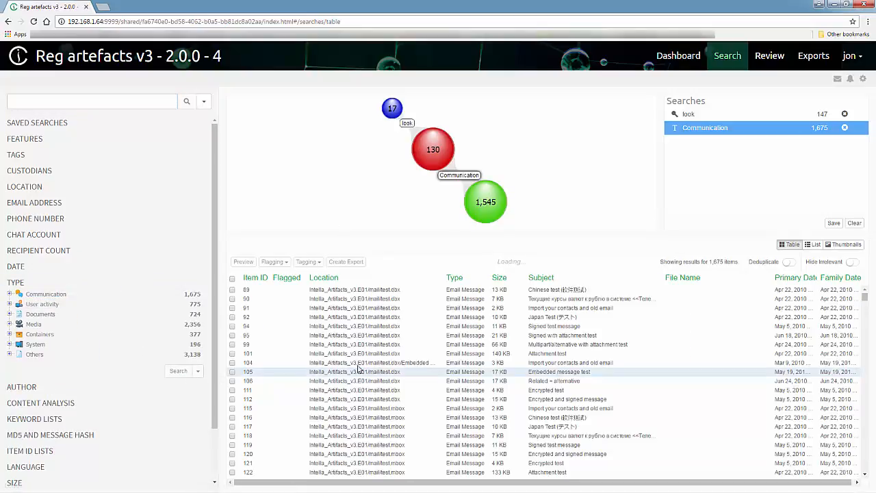
click(437, 163)
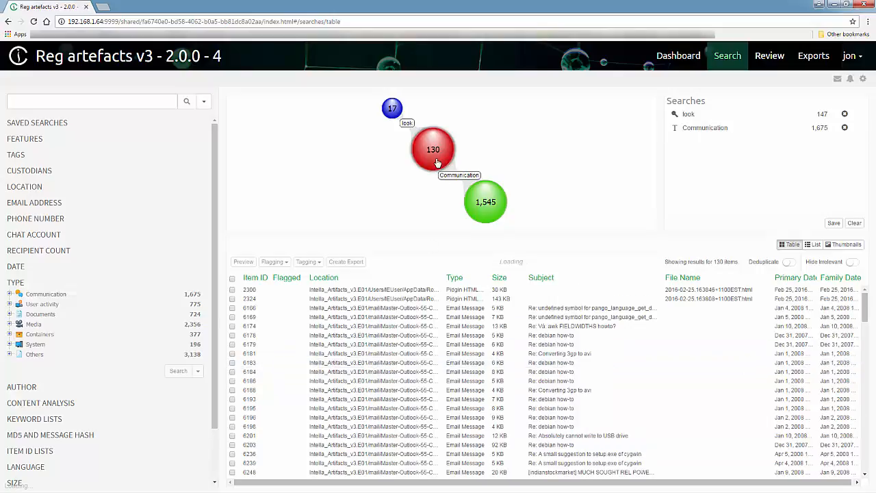
Tick result rows 8009 through 8142
click(397, 291)
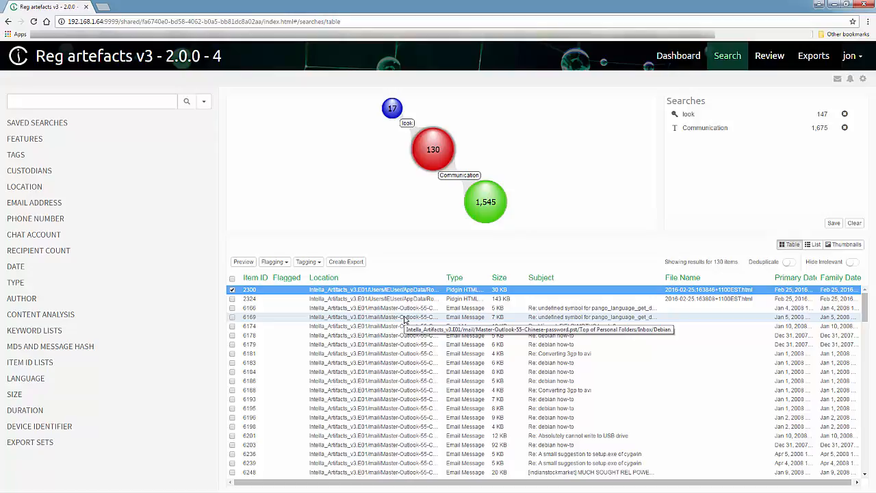
scroll(405, 319, down, 3)
scroll(404, 320, down, 10)
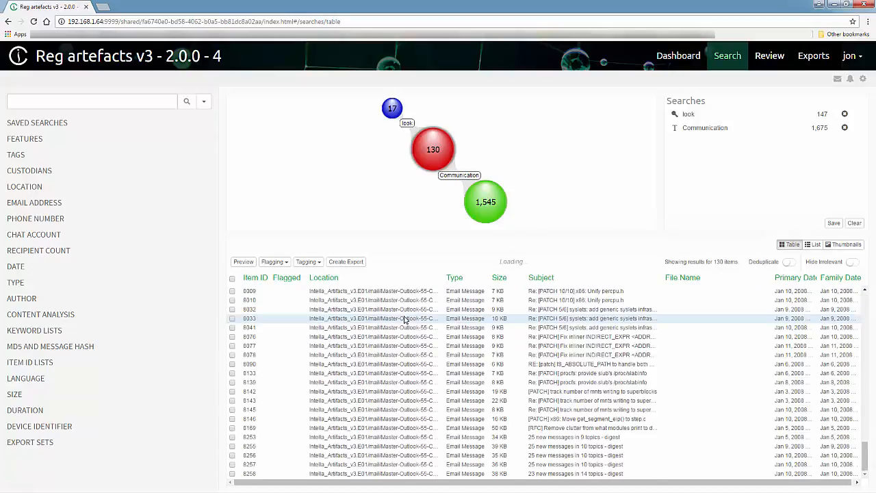
shift+click(391, 391)
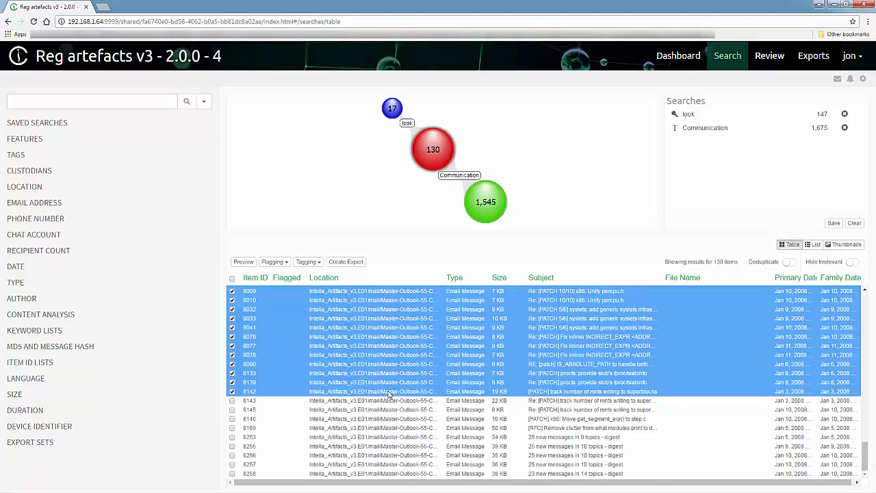
Create batches from the ticked items with prefix Batch1, 50 items each, First pass review layout
right_click(409, 345)
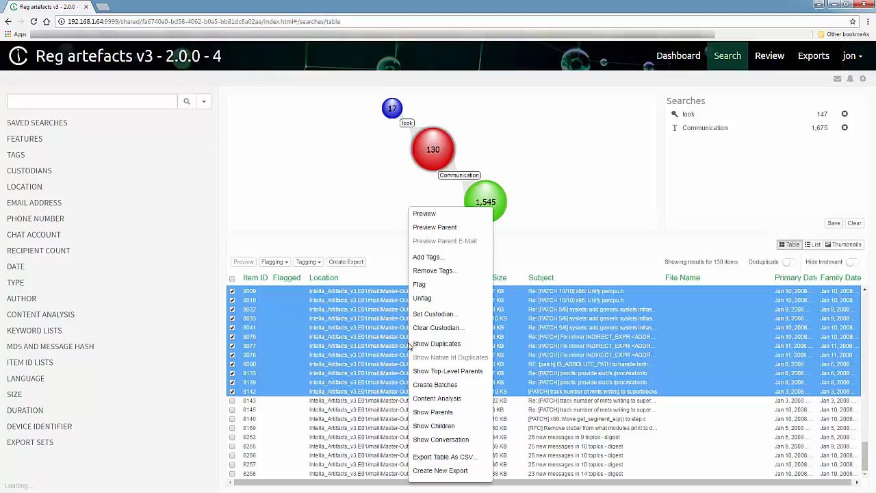
click(433, 384)
click(370, 108)
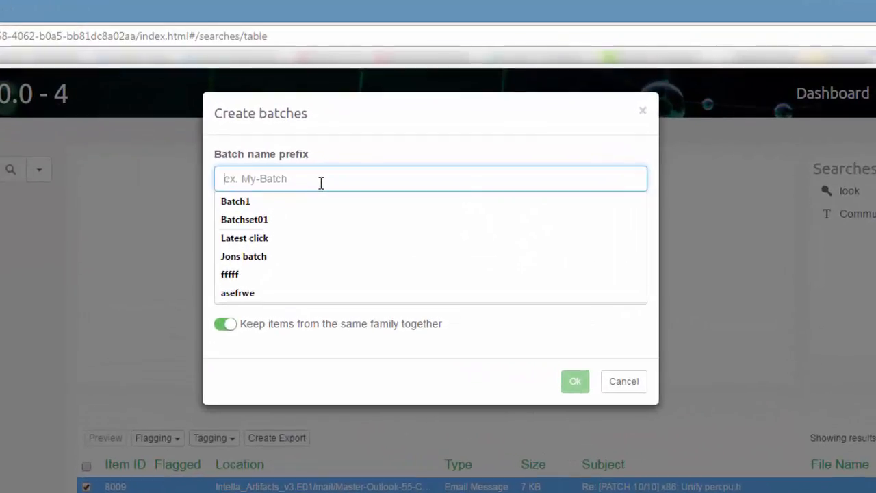
text(Batc)
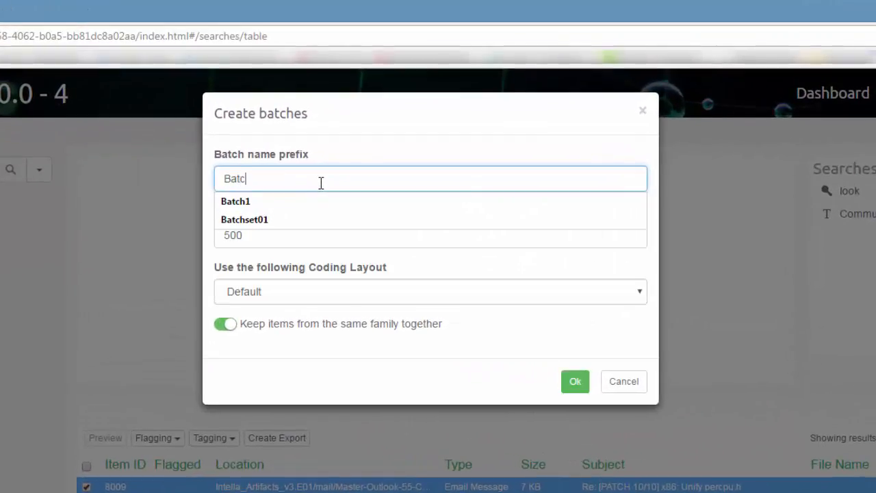
text(h1)
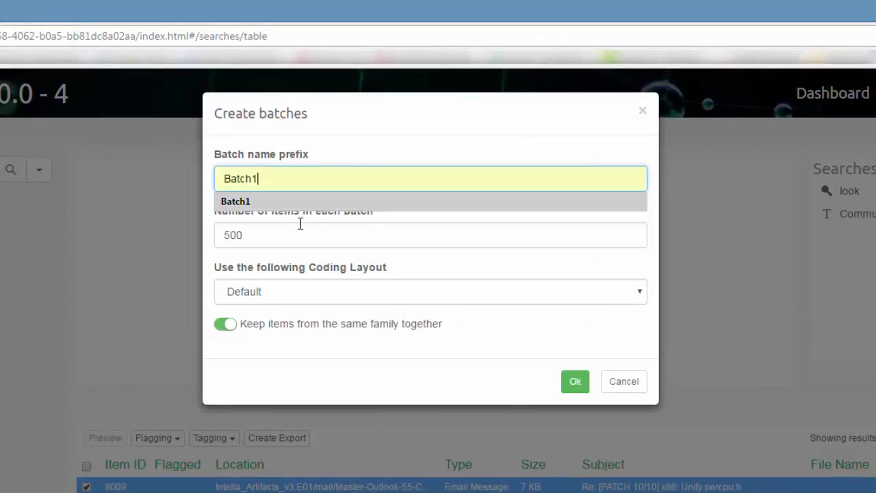
click(249, 240)
drag(249, 239, 164, 238)
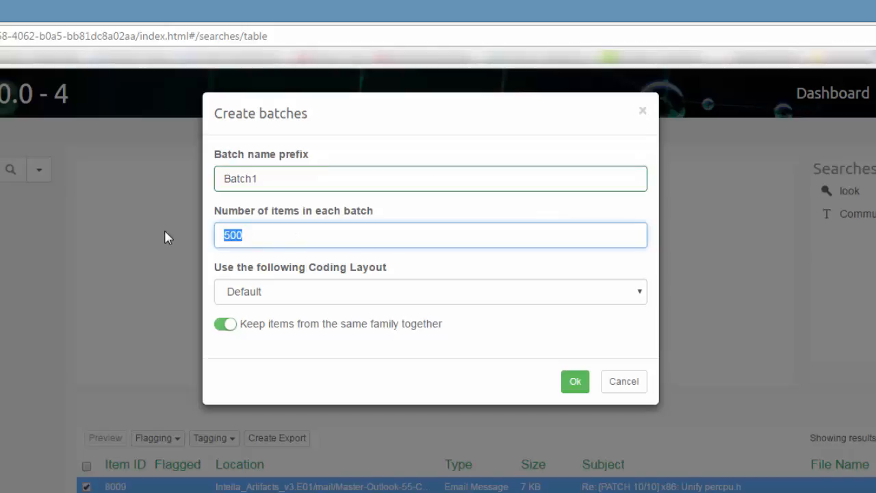
text(50)
click(238, 293)
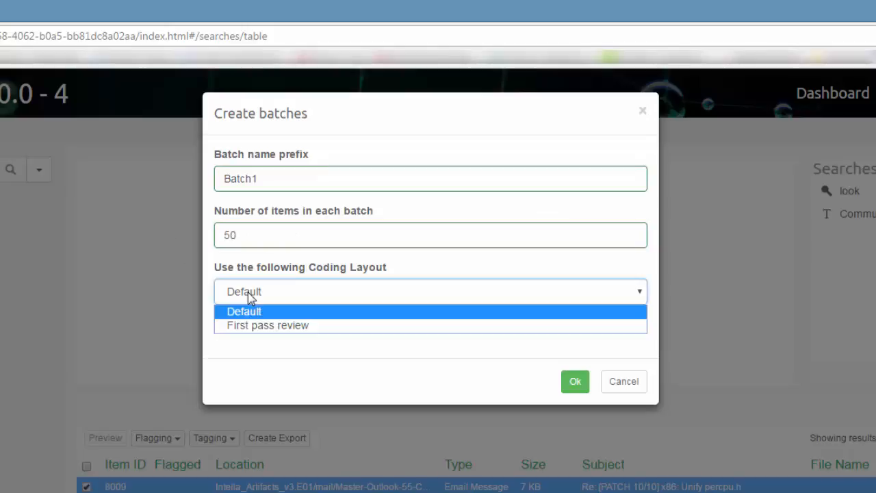
click(256, 327)
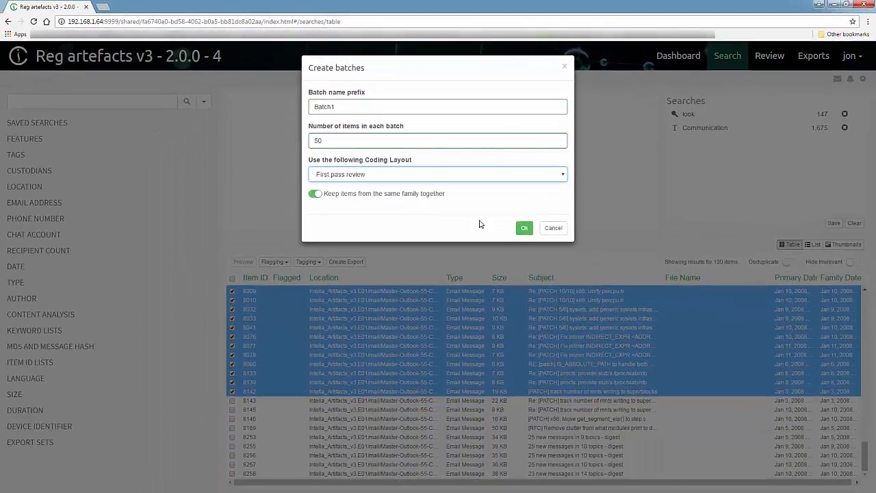
click(524, 228)
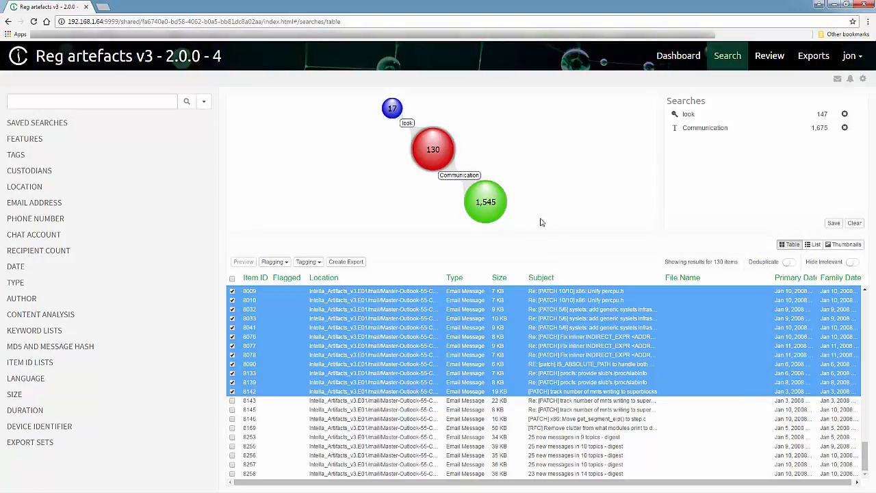
On the Review page, assign the second user as reviewer of batches Batch1-1 to Batch1-3
click(768, 60)
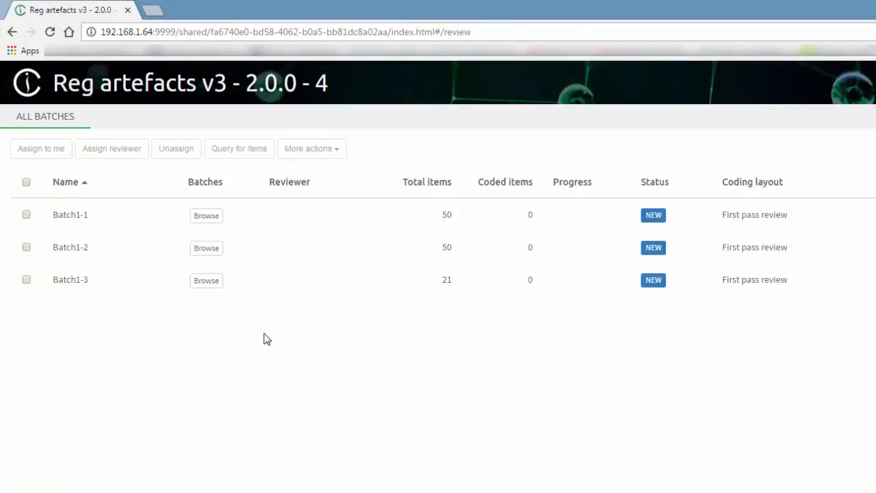
click(27, 182)
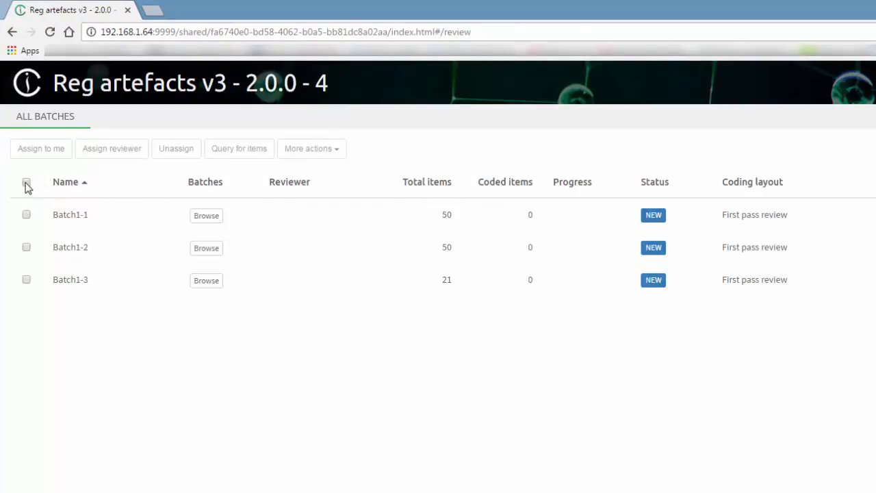
click(121, 152)
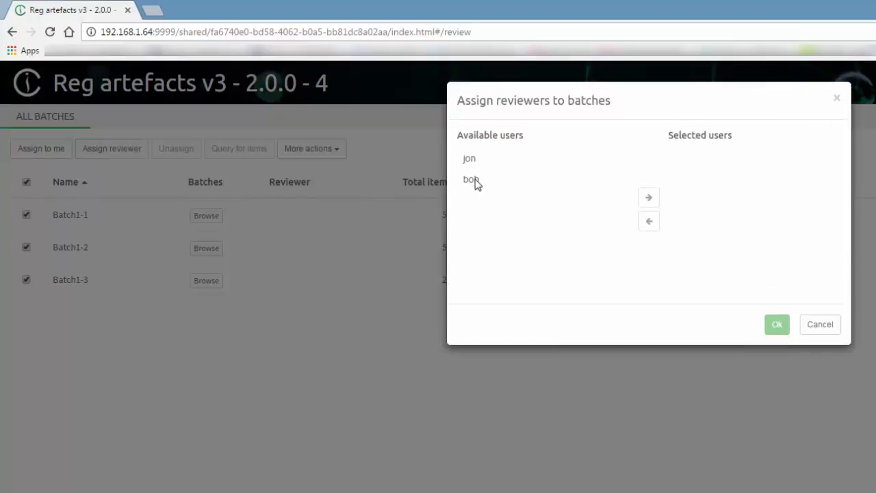
click(477, 181)
click(647, 197)
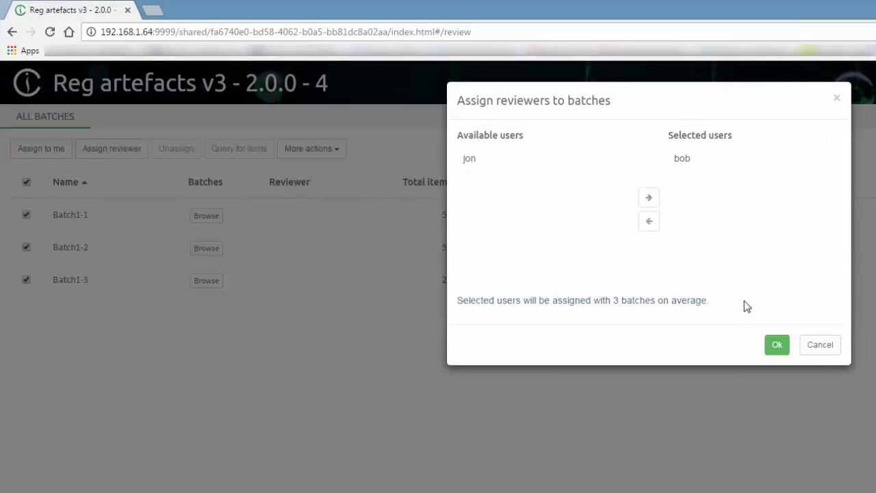
click(776, 344)
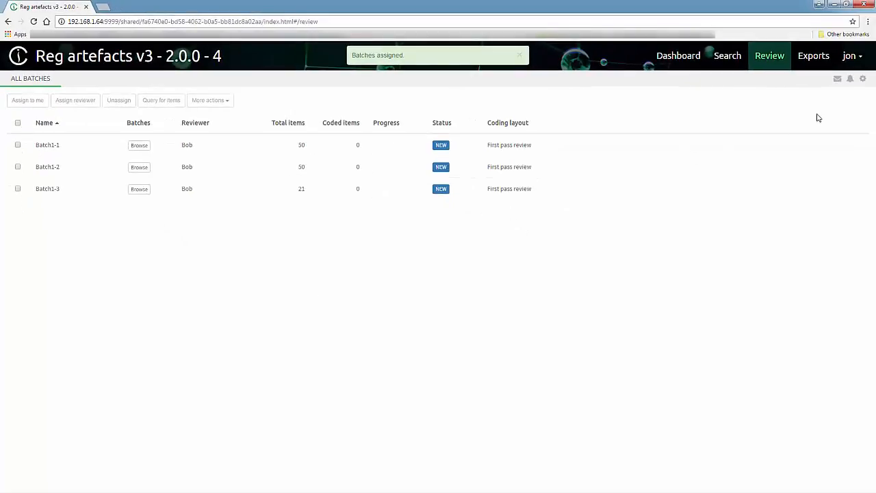
In Preferences > Coding Layouts, add layout 'Layout1' with sharing among cases enabled
click(863, 80)
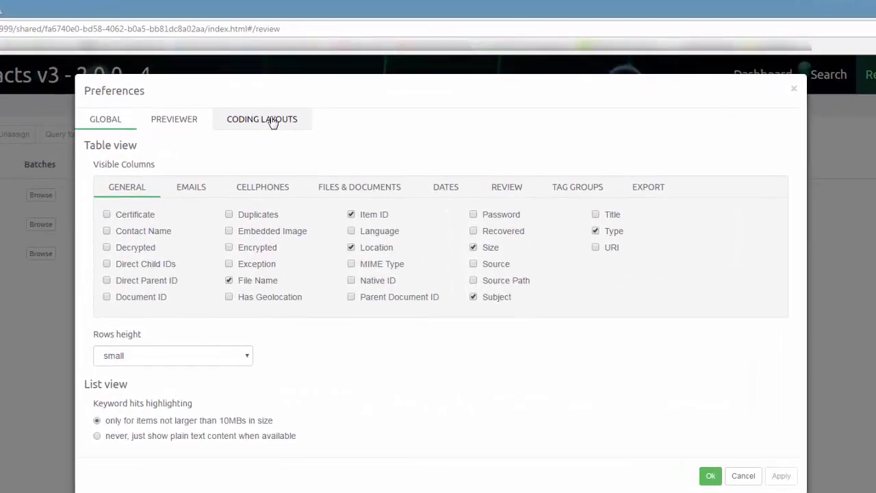
click(311, 90)
click(94, 163)
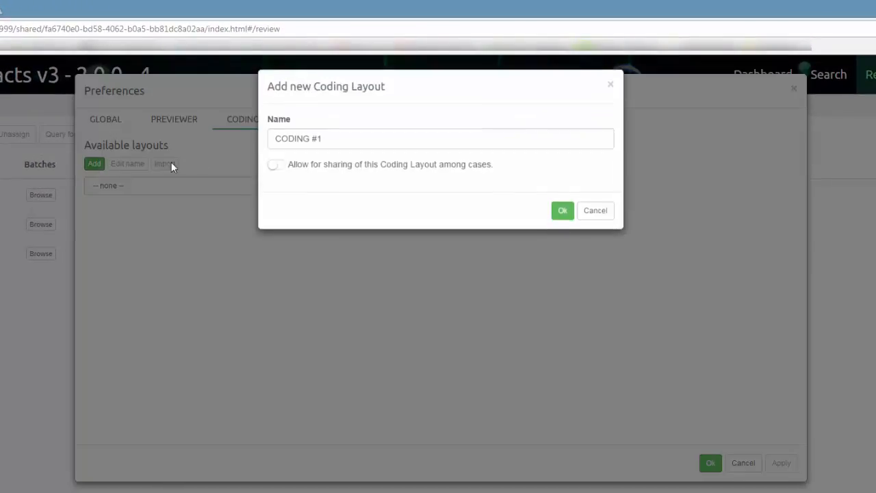
drag(333, 142, 251, 140)
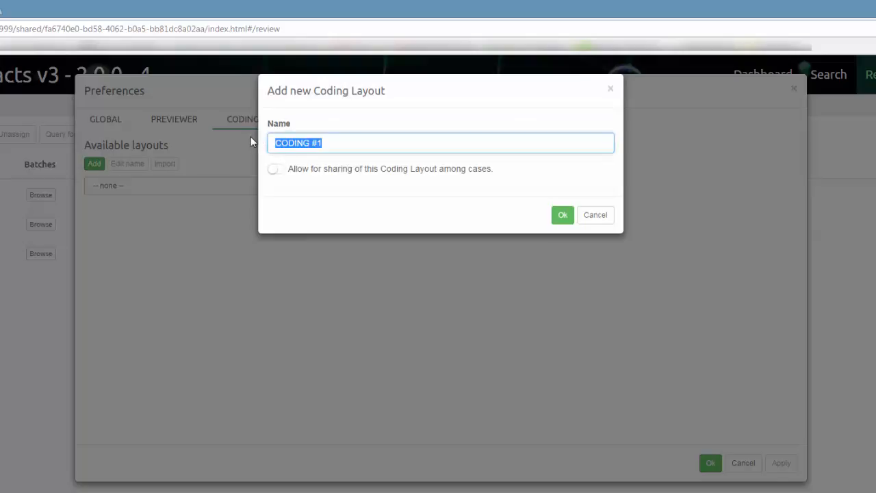
text(L)
click(300, 165)
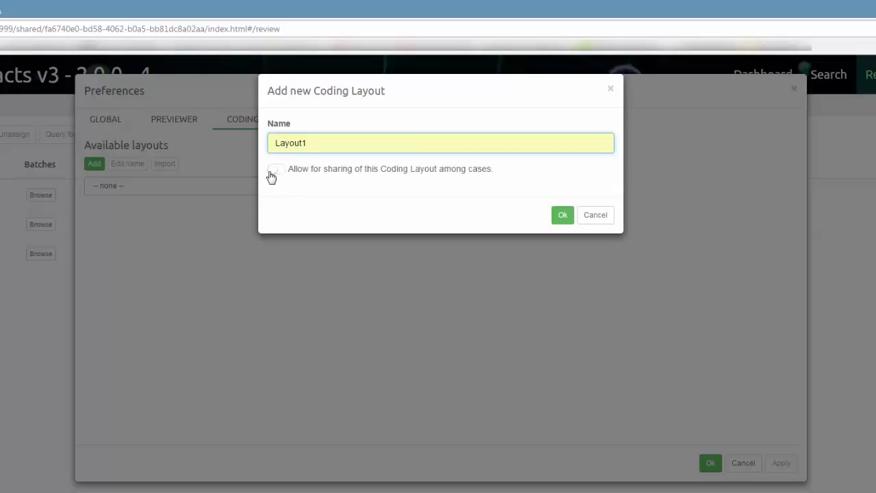
click(272, 174)
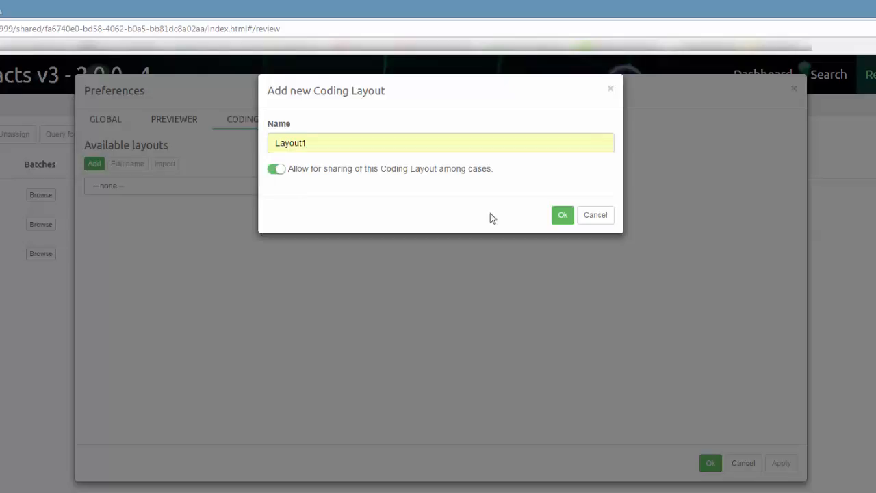
click(560, 218)
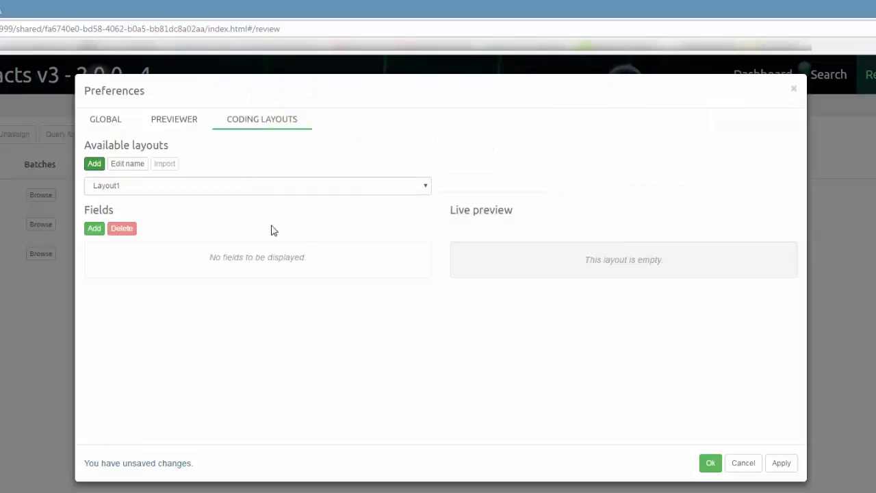
Add a required 01 Privileged field to Layout1, shown as RADIO buttons
click(93, 231)
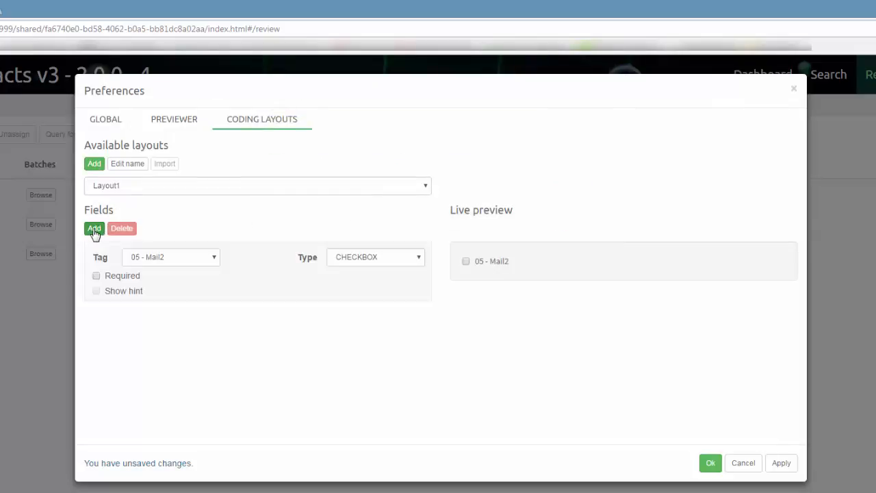
click(215, 259)
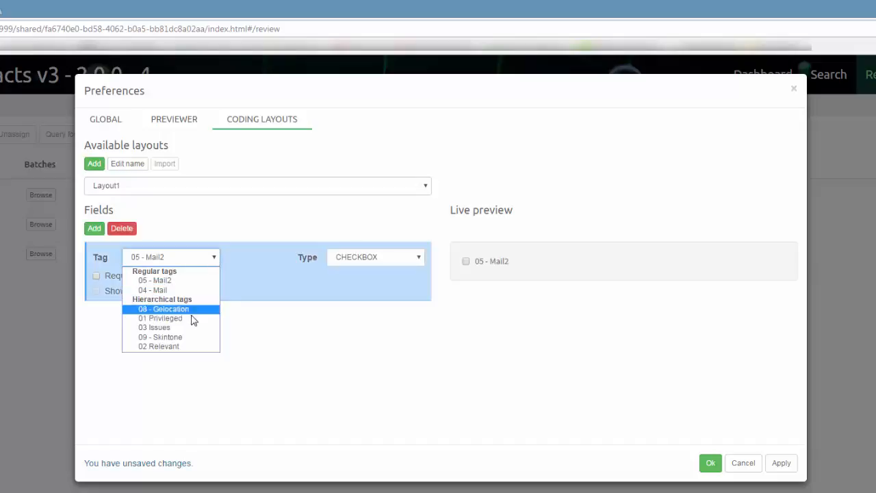
click(191, 322)
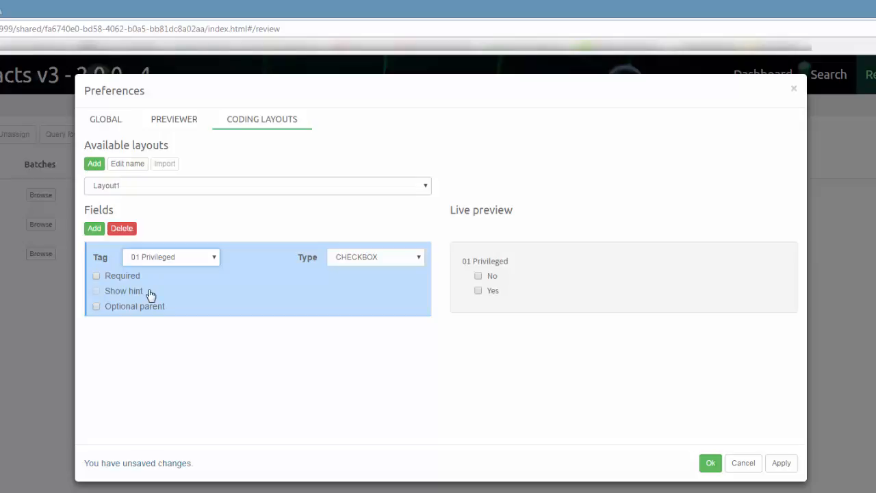
click(96, 277)
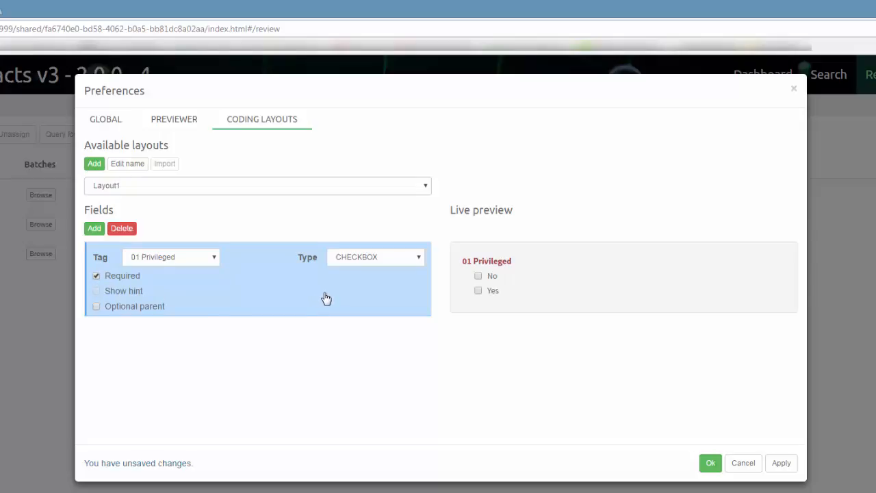
click(417, 256)
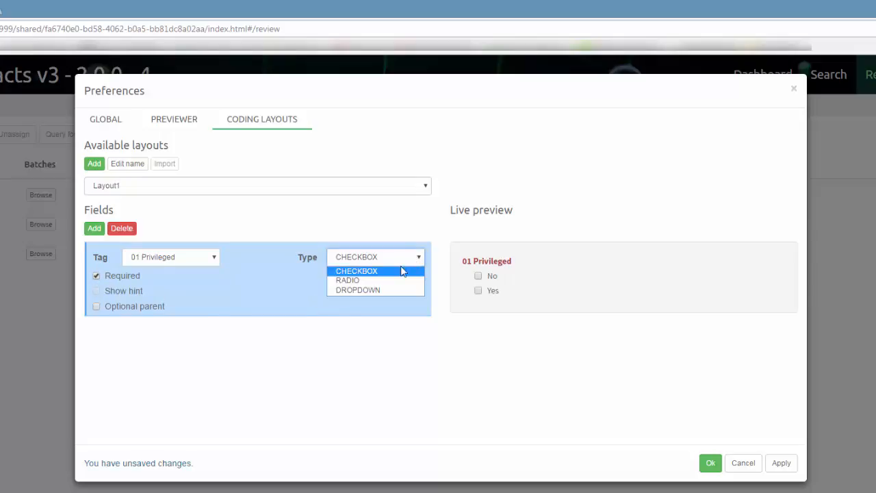
click(388, 280)
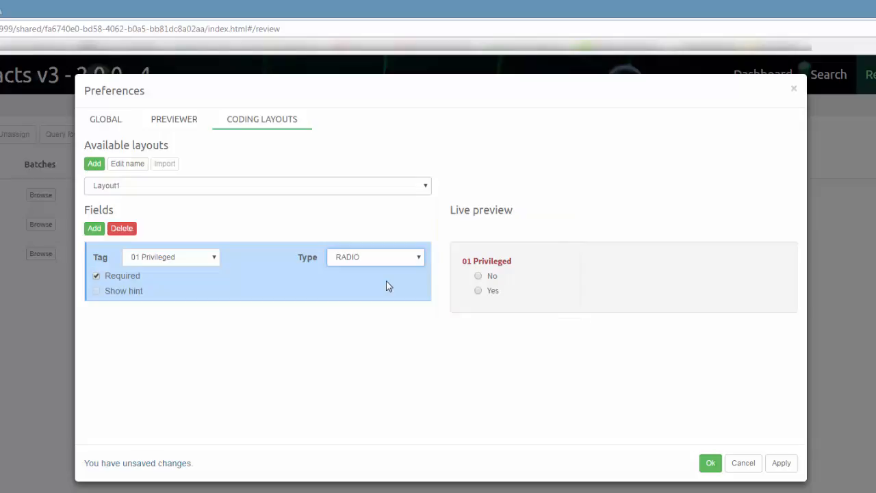
View the First pass review layout, then cancel out of the preferences without saving
click(425, 191)
click(371, 211)
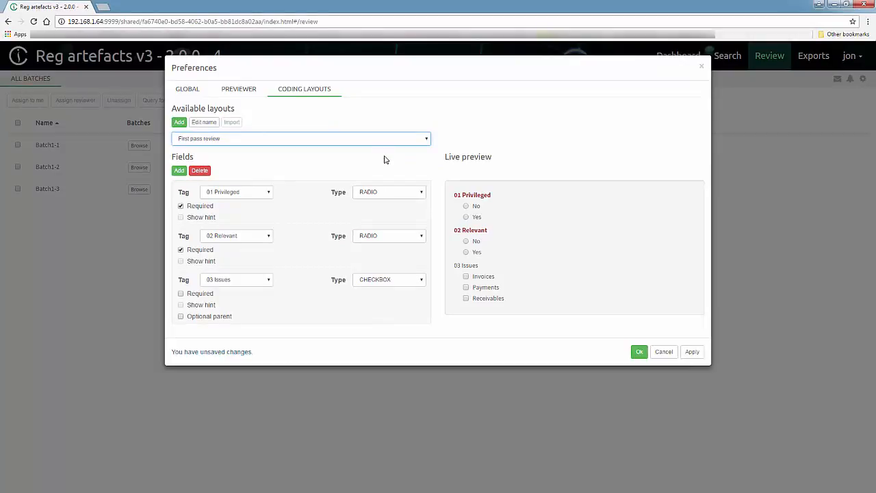
click(663, 351)
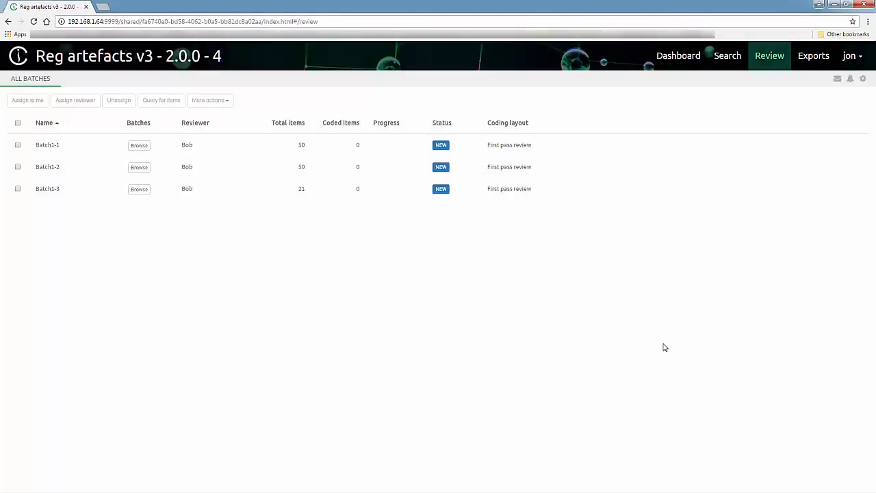
Log out, sign in with the reviewer's credentials, and open the Reg artefacts v3 - 2.0.0 - 4 case
click(853, 63)
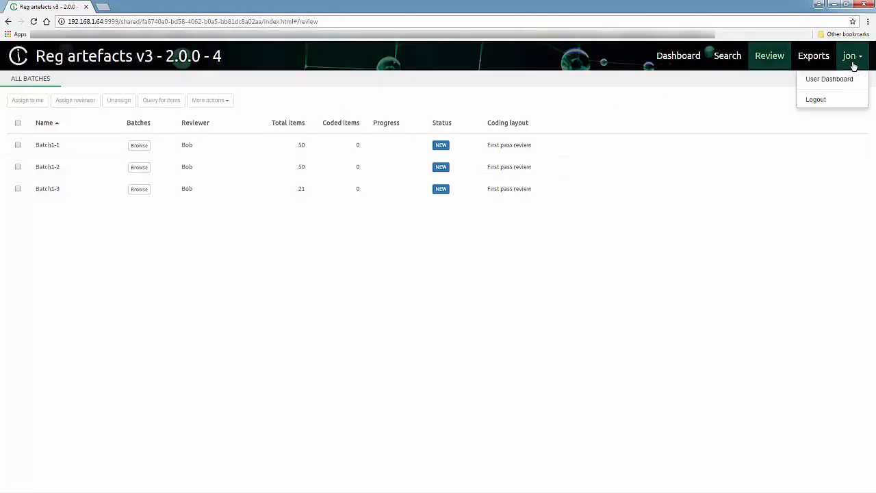
click(829, 97)
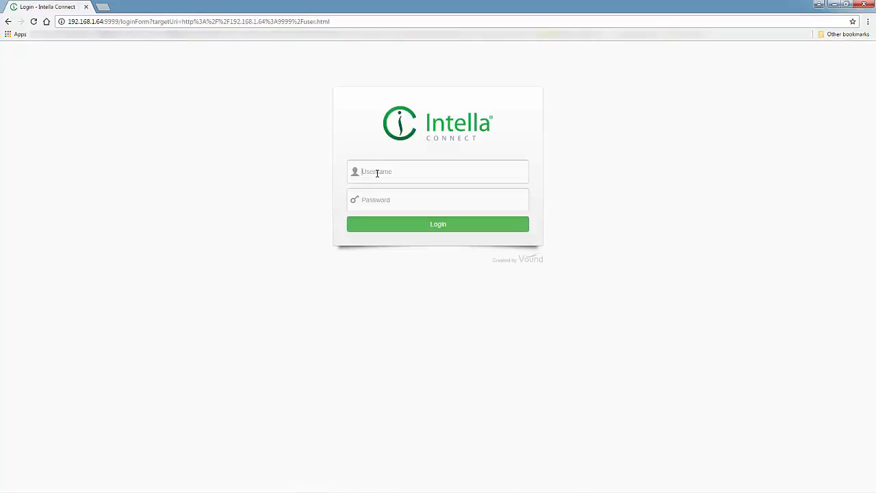
click(409, 226)
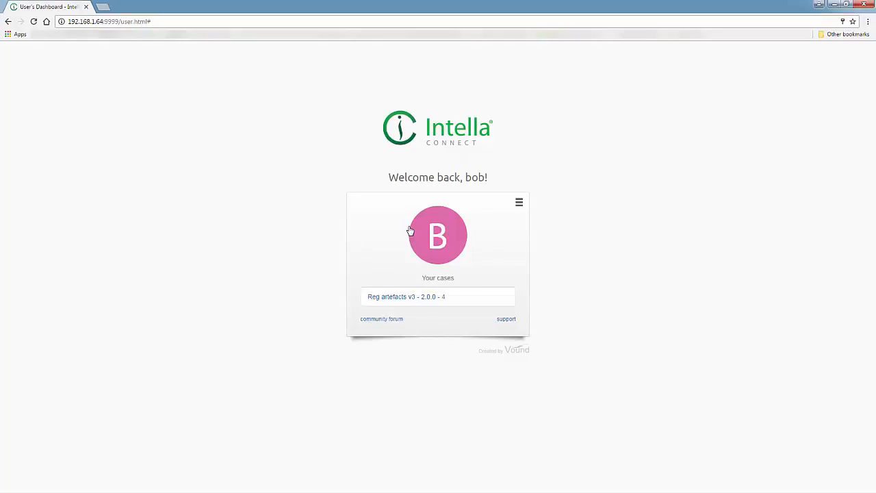
click(397, 297)
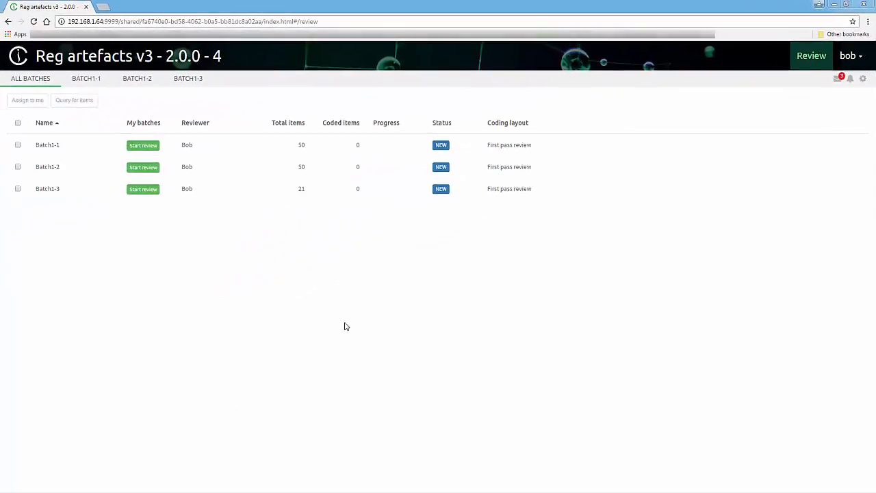
Start reviewing Batch1-1 and code the first email Not privileged, Relevant, Invoices, then apply
click(143, 145)
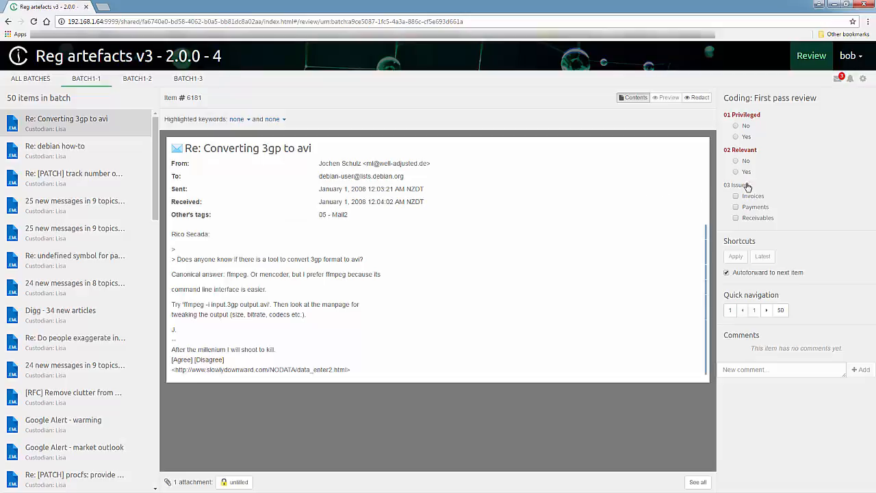
click(735, 127)
click(735, 172)
click(735, 196)
click(736, 258)
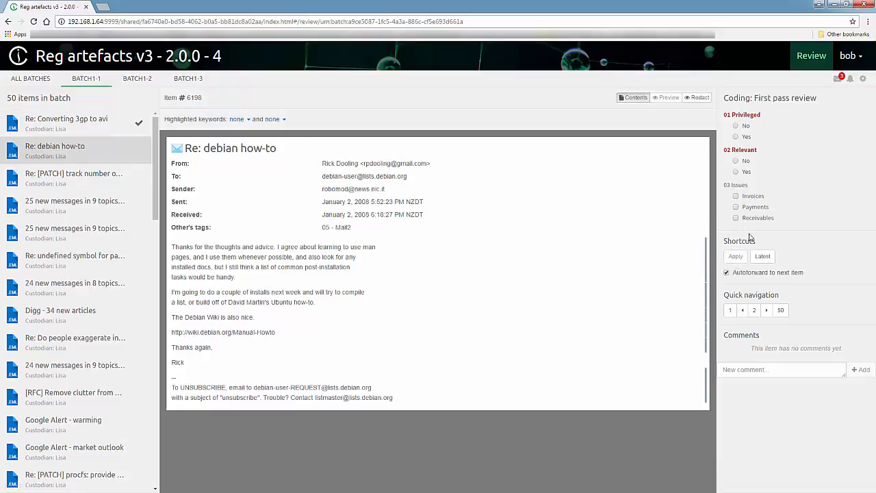
Reuse the latest coding on the next emails, then return to the list of all batches
click(763, 257)
click(763, 257)
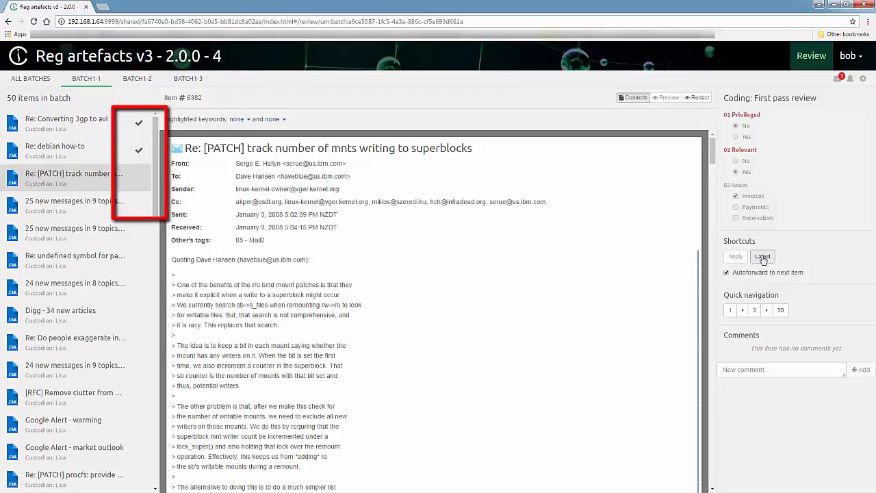
click(763, 257)
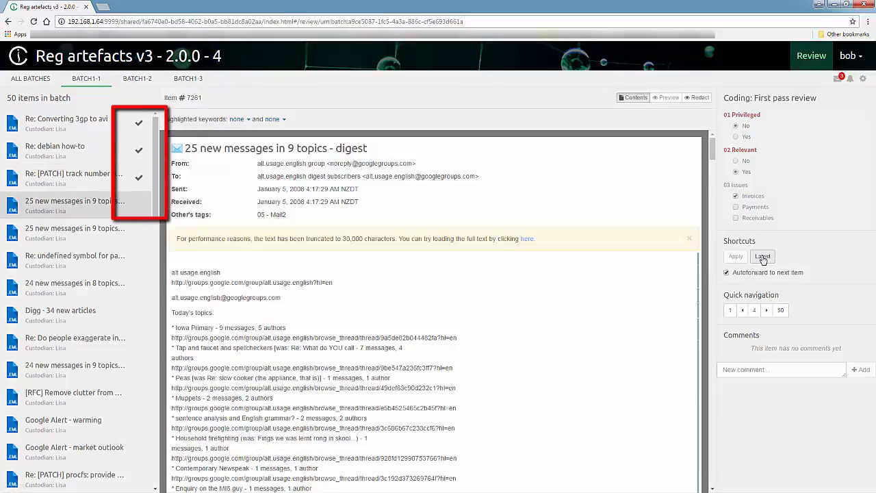
click(763, 257)
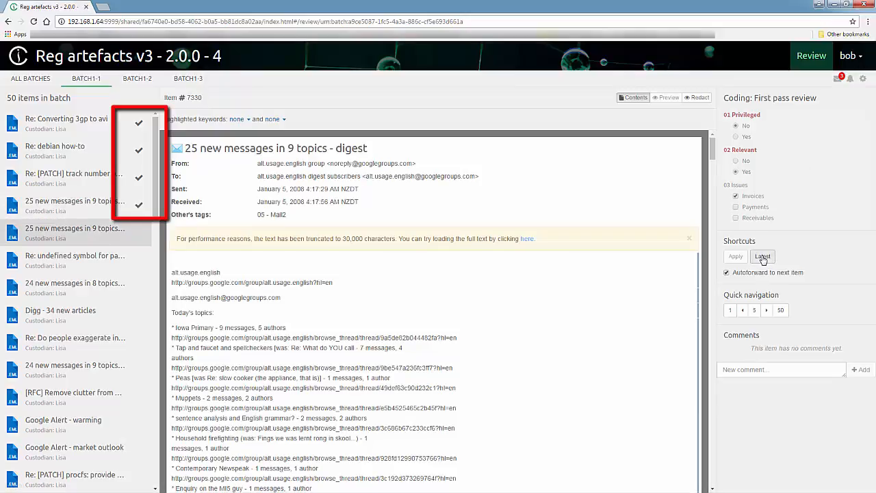
click(33, 79)
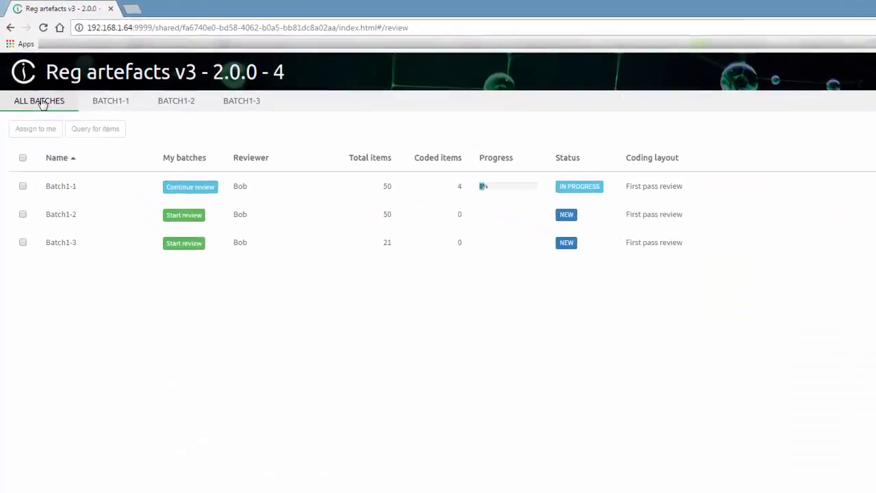